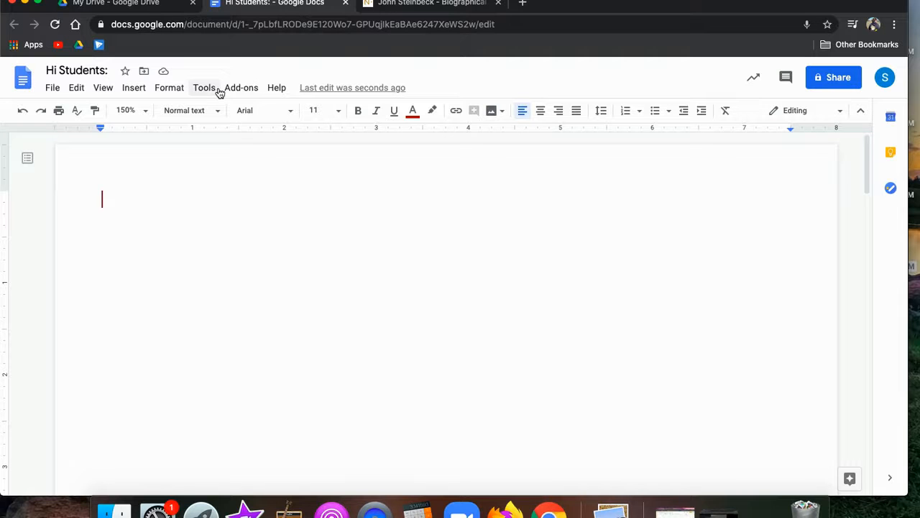
Insert a table of 5 columns by 5 rows into the blank document
left_click(135, 94)
mouse_move(158, 132)
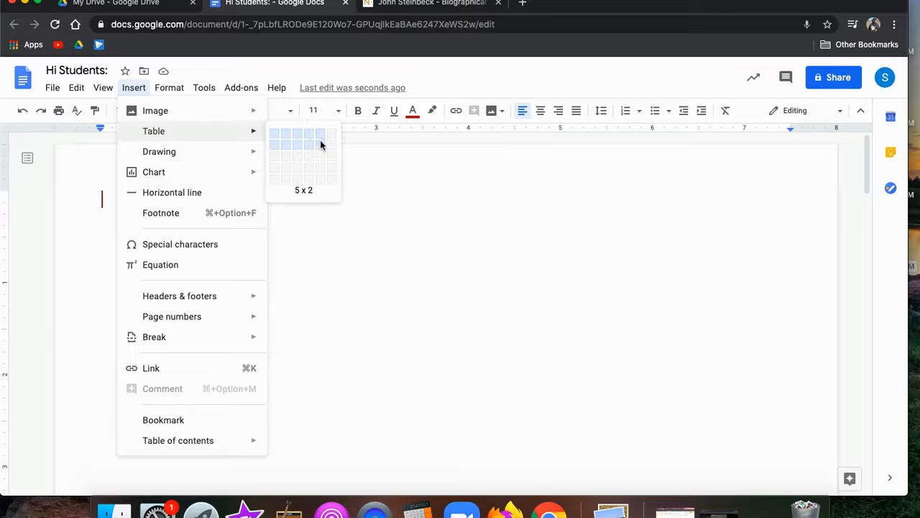
left_click(320, 179)
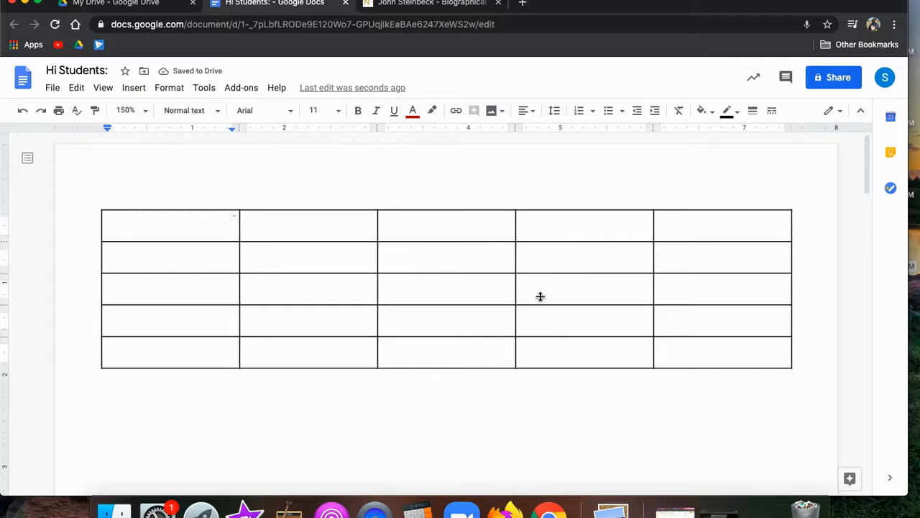
left_click(336, 256)
left_click(472, 285)
left_click(249, 319)
left_click(177, 321)
left_click(150, 231)
Insert a 1 x 1 table on the line below the 5 x 5 table
left_click(242, 389)
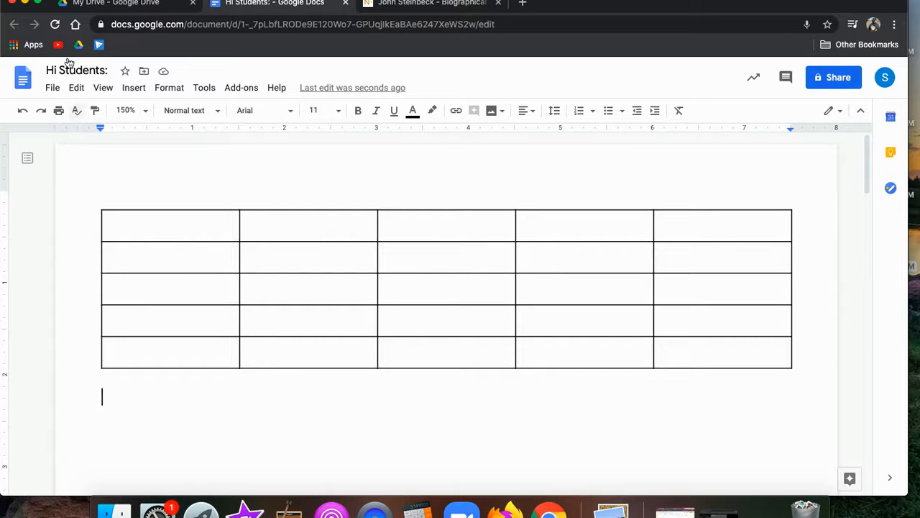
left_click(133, 88)
mouse_move(206, 138)
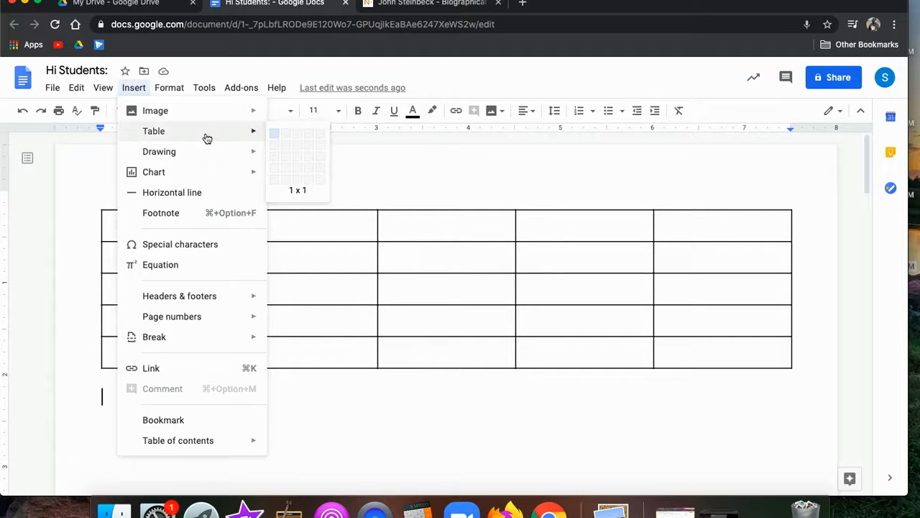
left_click(277, 136)
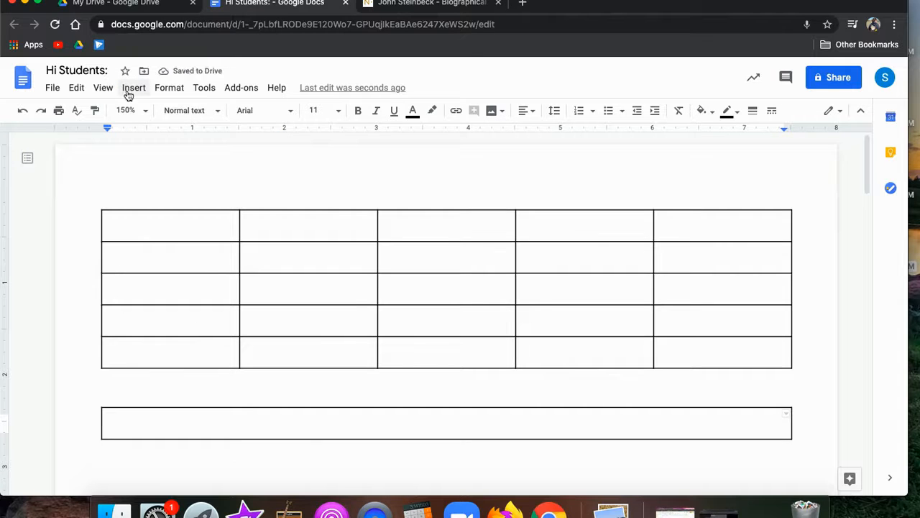
Enter "What is your name?" as numbered item 1 in the single-cell table, ending the list with an unnumbered line below
type("1. ")
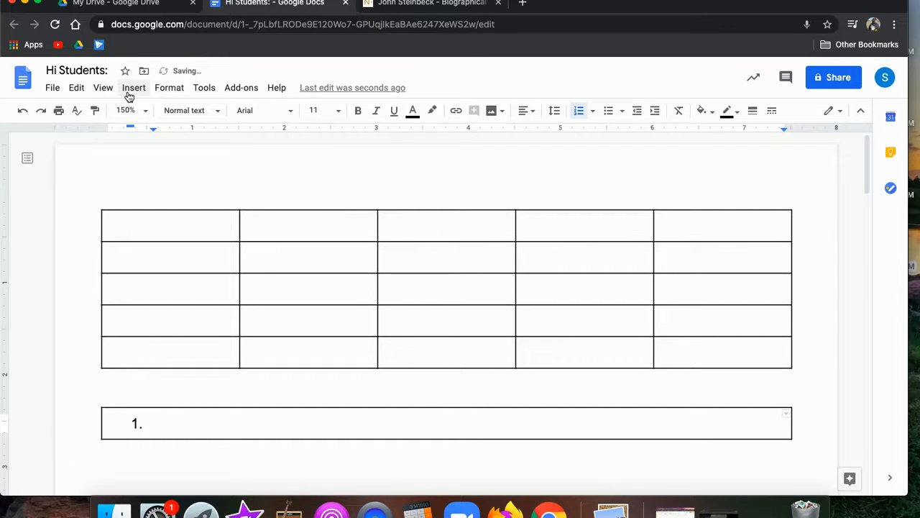
type("What is ")
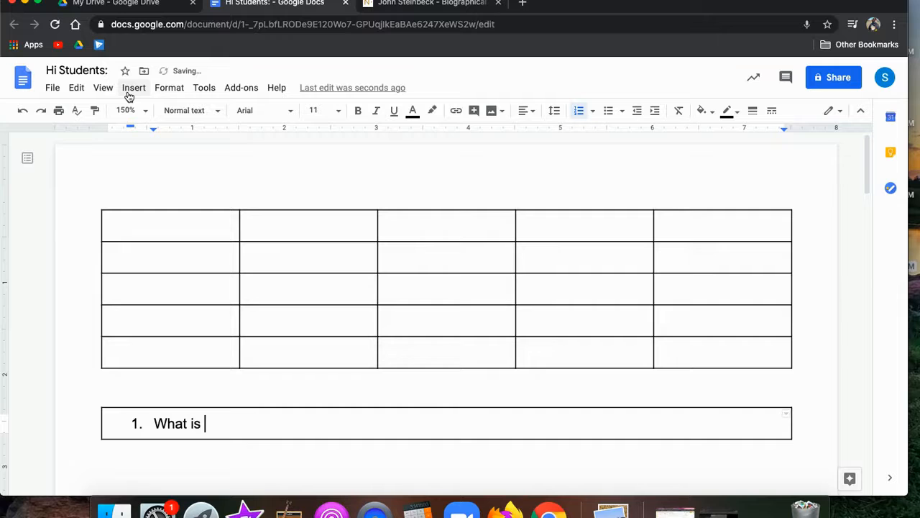
type("your name")
key("BackSpace")
key("BackSpace")
key("BackSpace")
type("ame?")
key("Return")
key("Return")
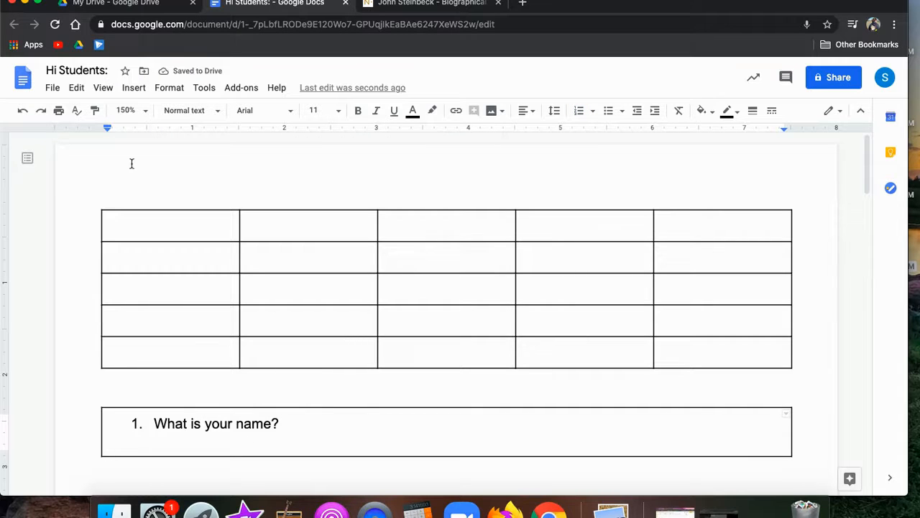
Insert a nested 1 x 1 table beneath the question inside the single-cell table
left_click(133, 89)
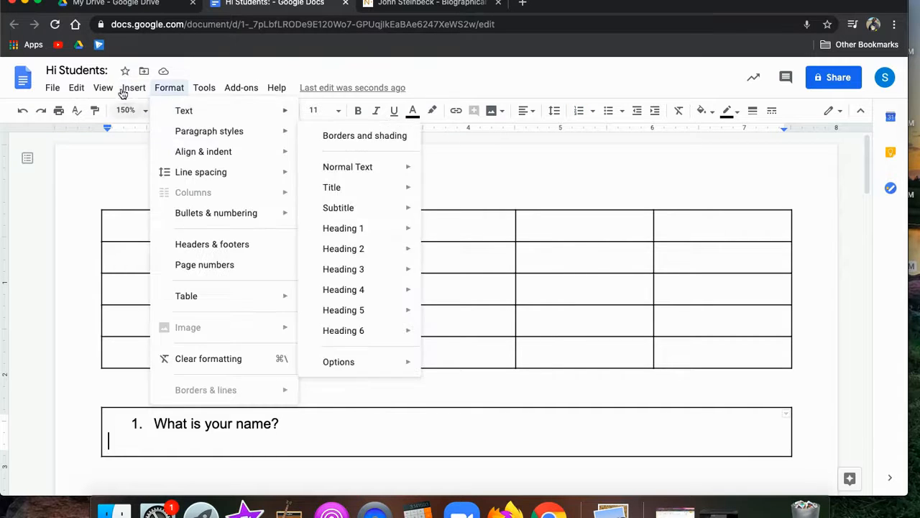
mouse_move(133, 91)
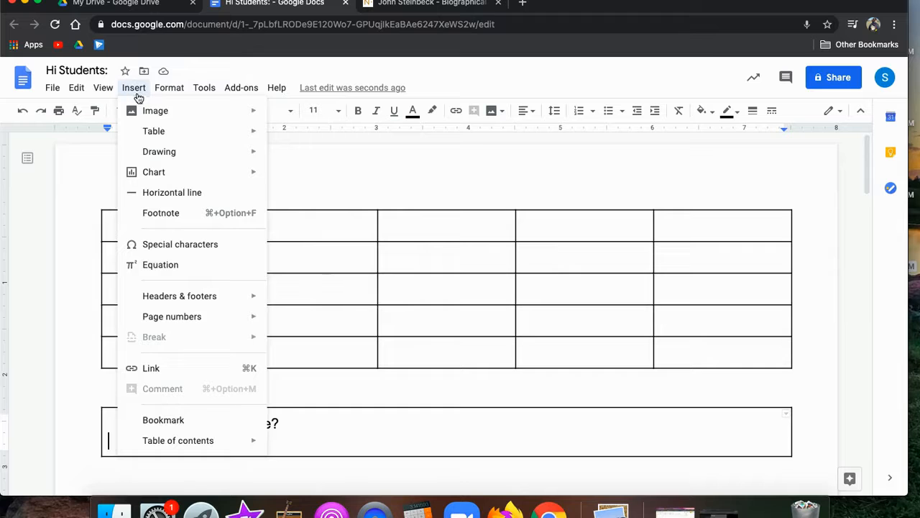
left_click(272, 132)
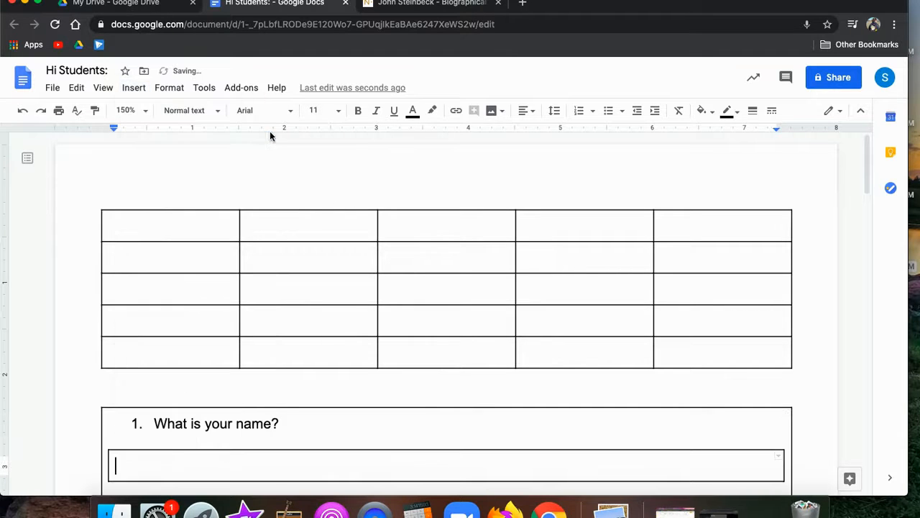
left_click(204, 428)
scroll(199, 446, "down", 3)
left_click(204, 403)
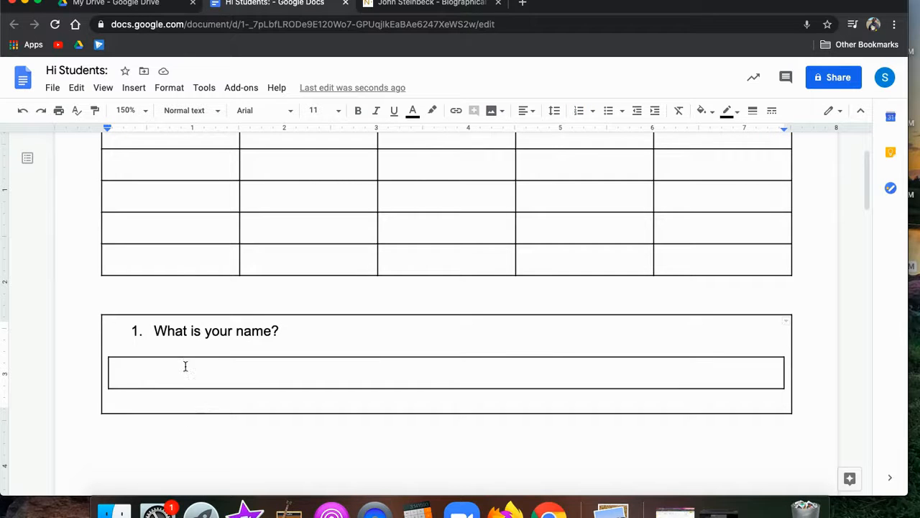
Shade the outer question cell light red and the nested answer box a paler red
left_click_drag(345, 332, 419, 396)
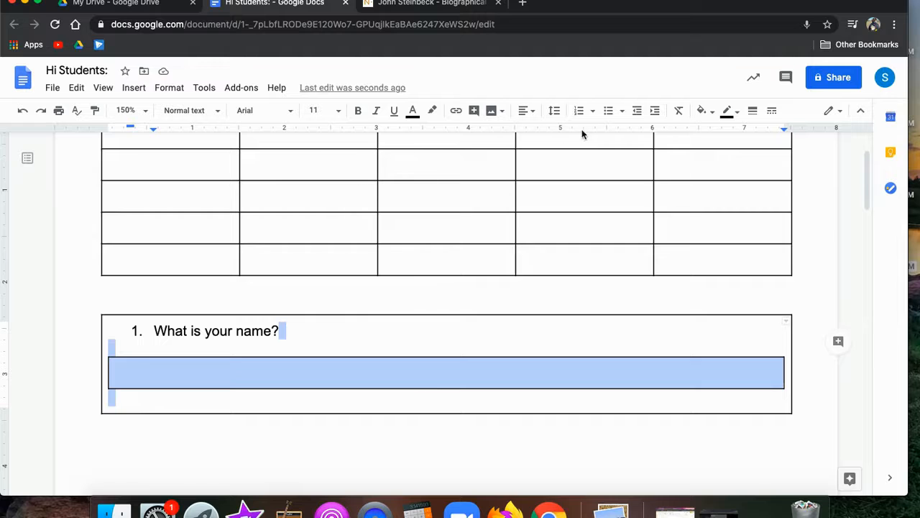
left_click(711, 112)
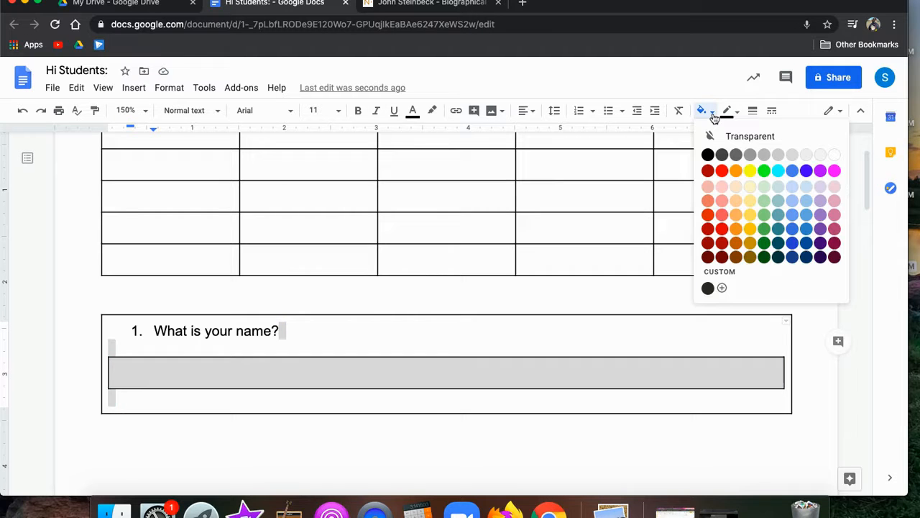
left_click(724, 207)
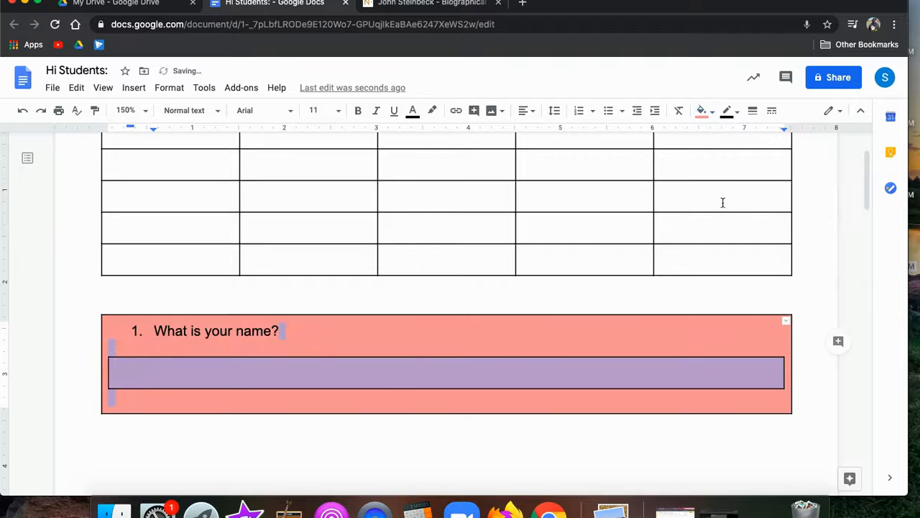
left_click(374, 388)
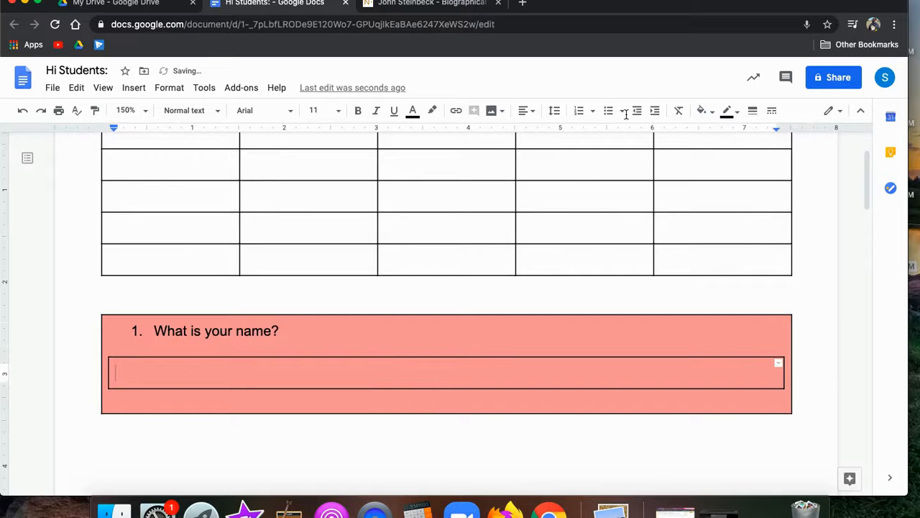
left_click(703, 113)
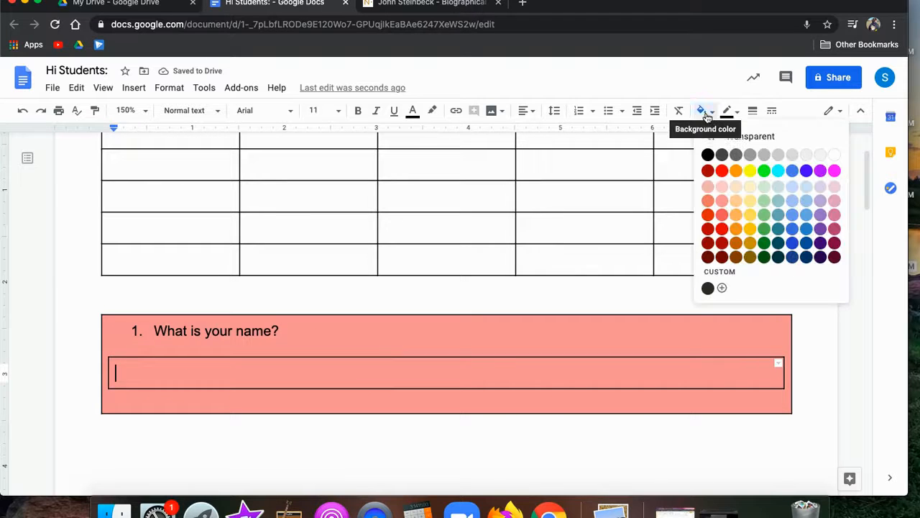
left_click(722, 190)
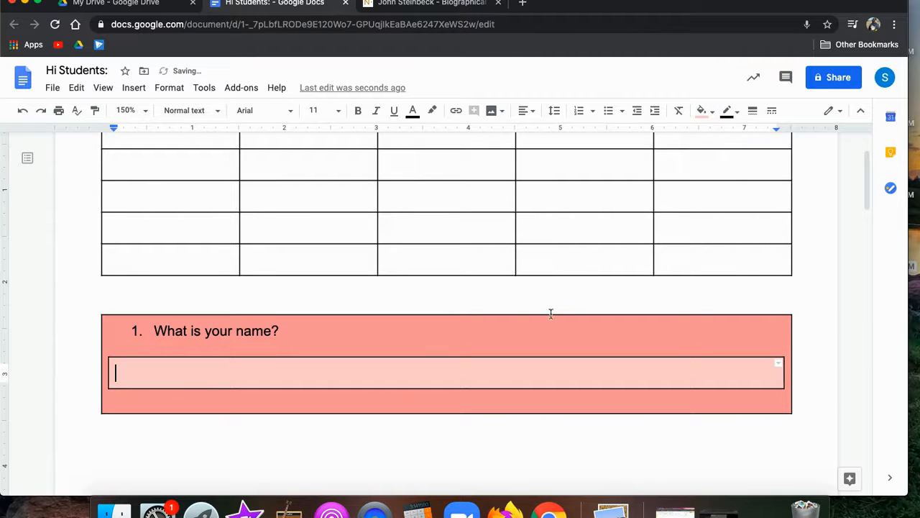
Remove the blank line between the question and the nested answer box
left_click(231, 338)
left_click(230, 344)
key("BackSpace")
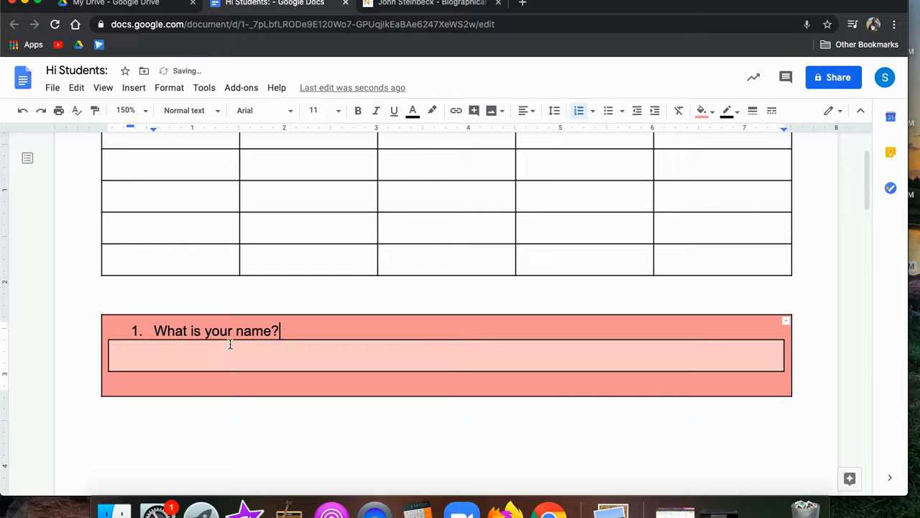
left_click(212, 384)
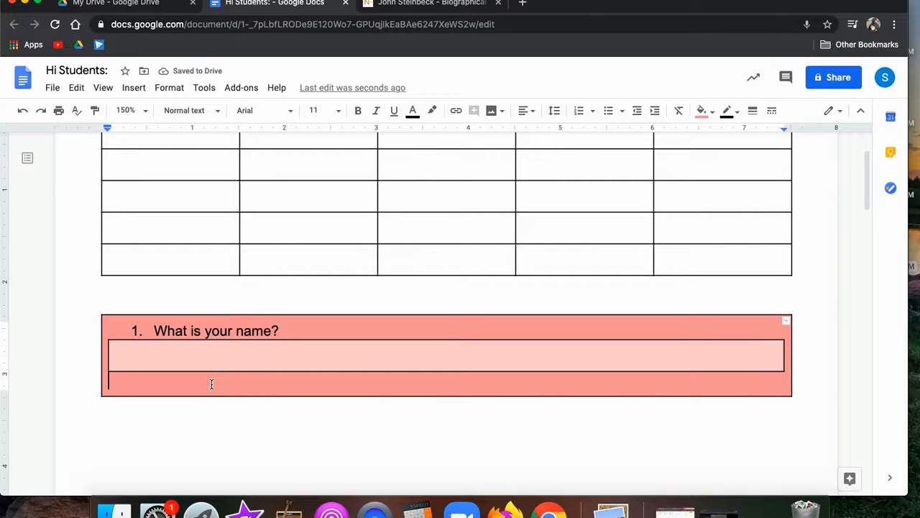
scroll(211, 383, "up", 2)
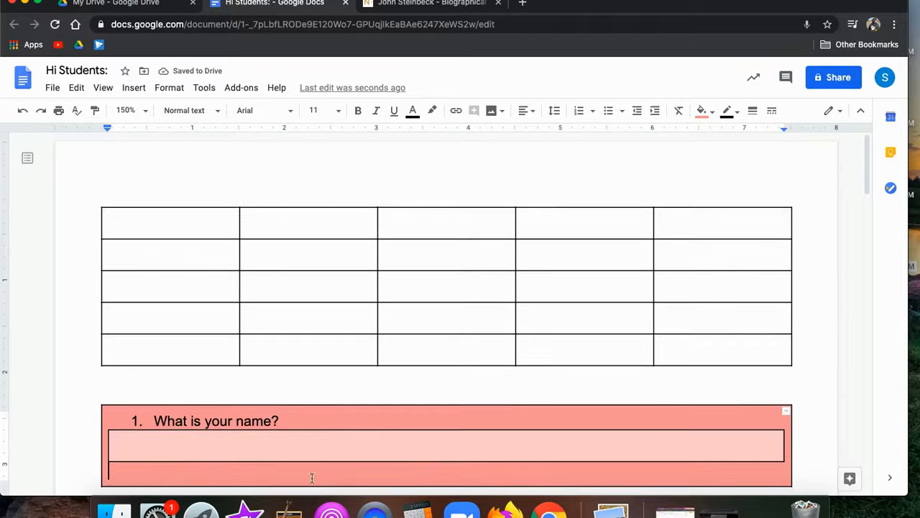
Insert a column to the left in the nested answer box and narrow that first column to about a quarter of the width
left_click(369, 445)
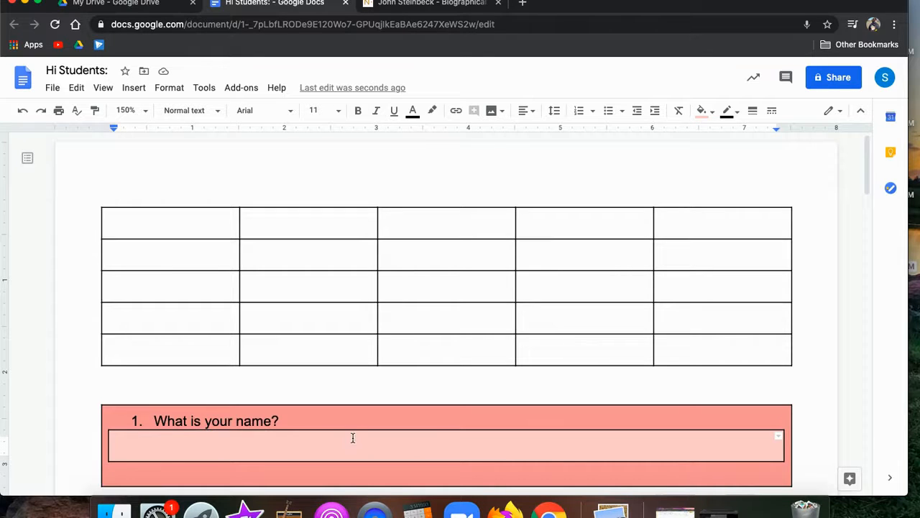
right_click(230, 444)
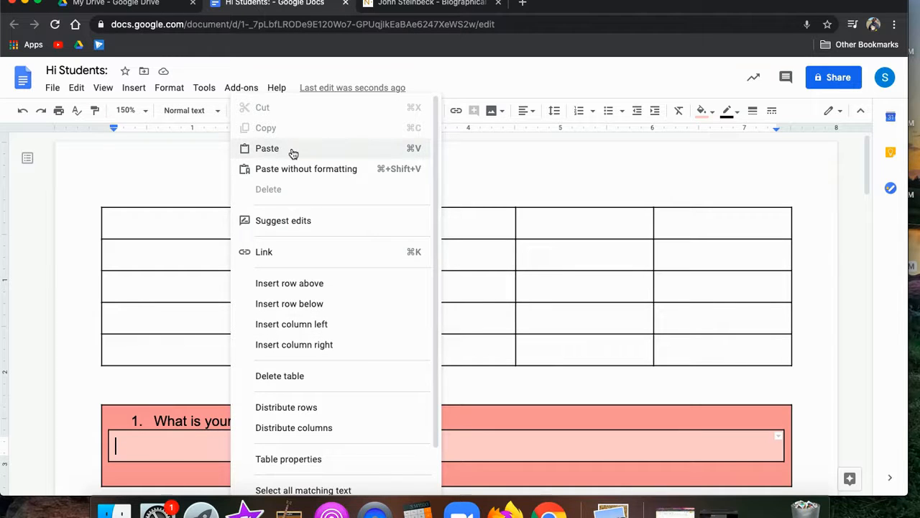
left_click(308, 325)
left_click(360, 440)
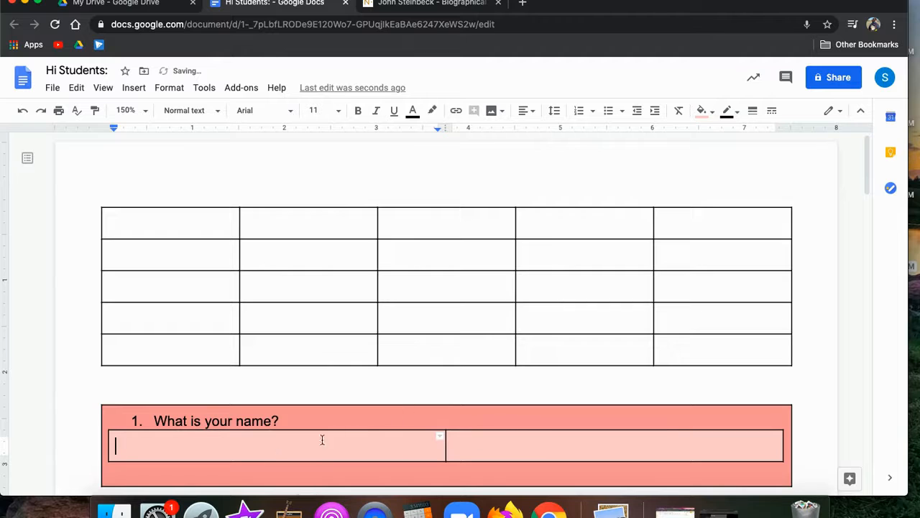
left_click_drag(445, 440, 273, 454)
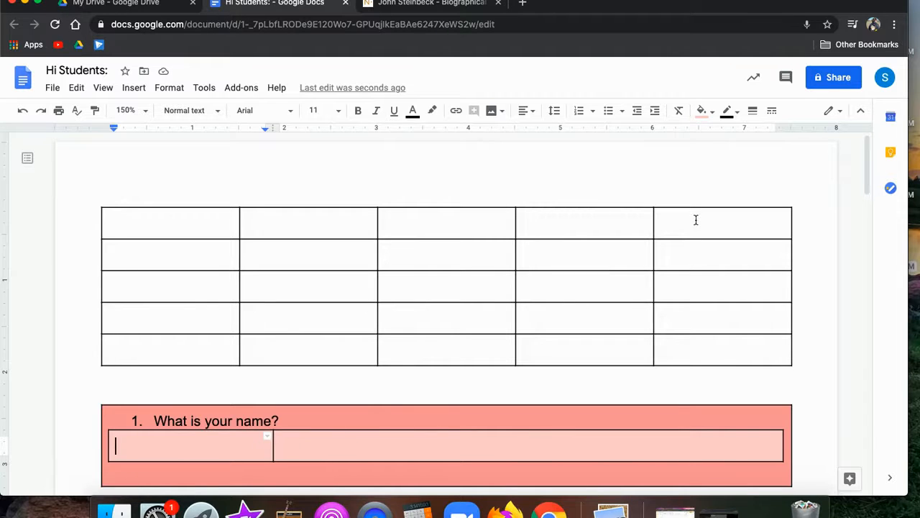
left_click_drag(694, 232, 709, 345)
right_click(710, 349)
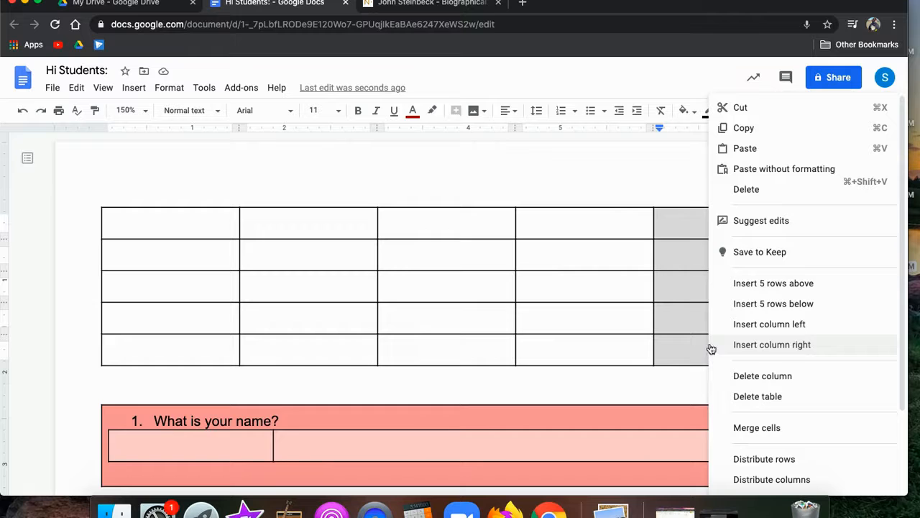
left_click(673, 228)
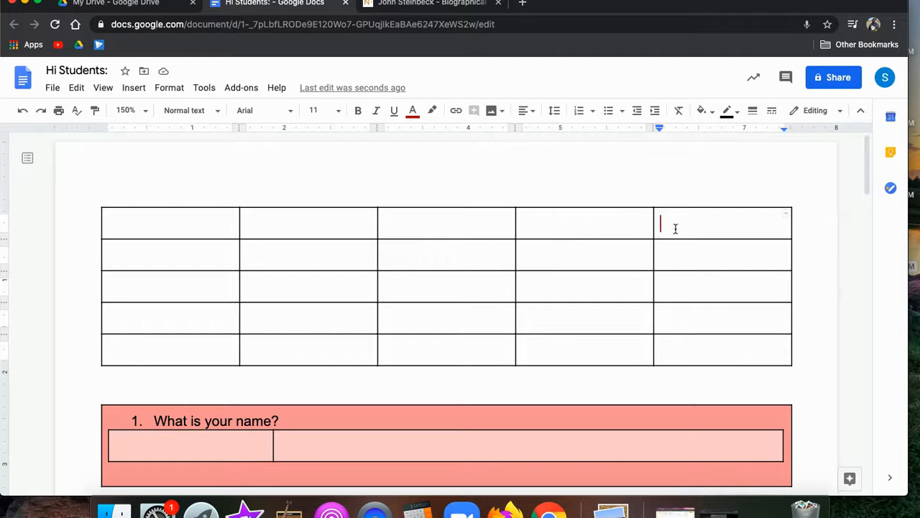
Insert a column to the right of the last column in the 5 x 5 table
left_click_drag(684, 227, 706, 343)
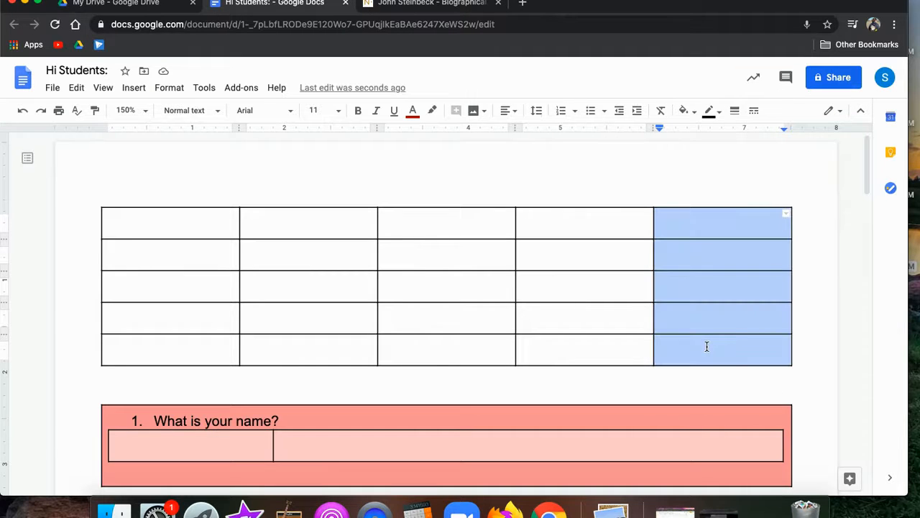
right_click(686, 344)
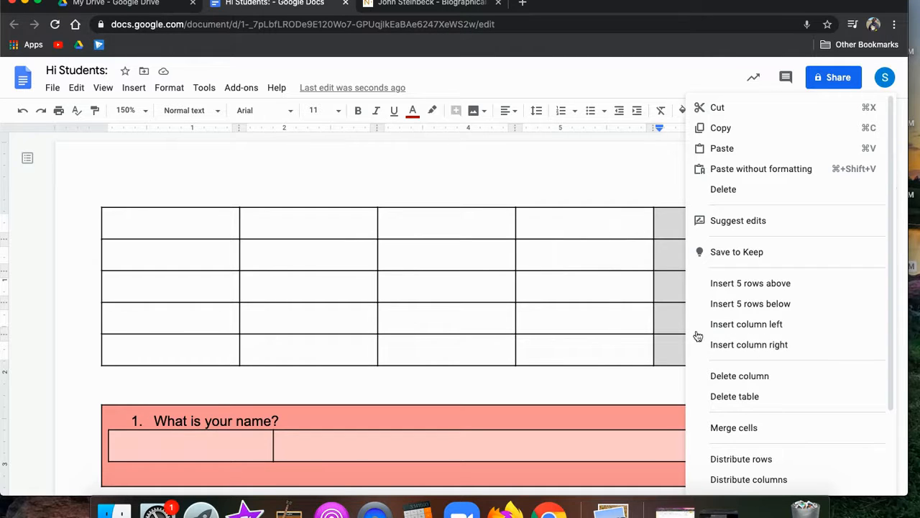
left_click(752, 344)
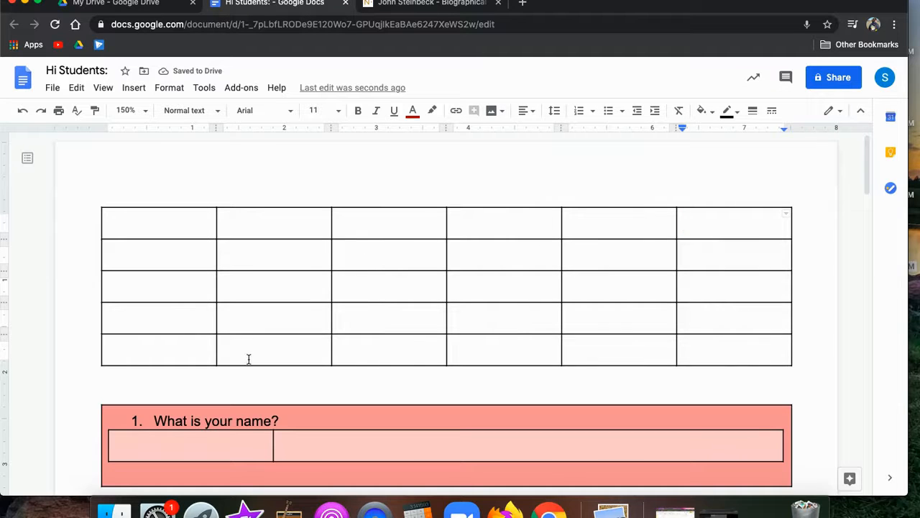
Insert a row above the upper table's third row and add another row after its last row
left_click_drag(142, 282, 709, 284)
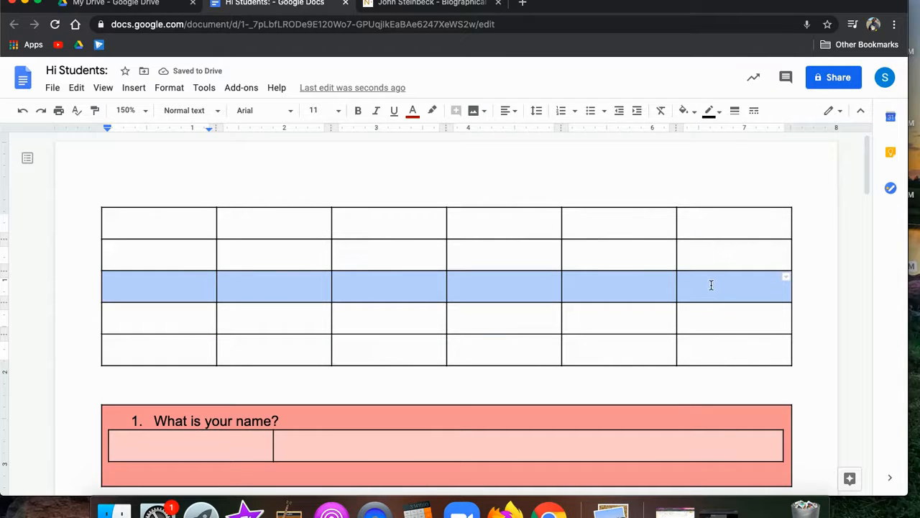
right_click(551, 296)
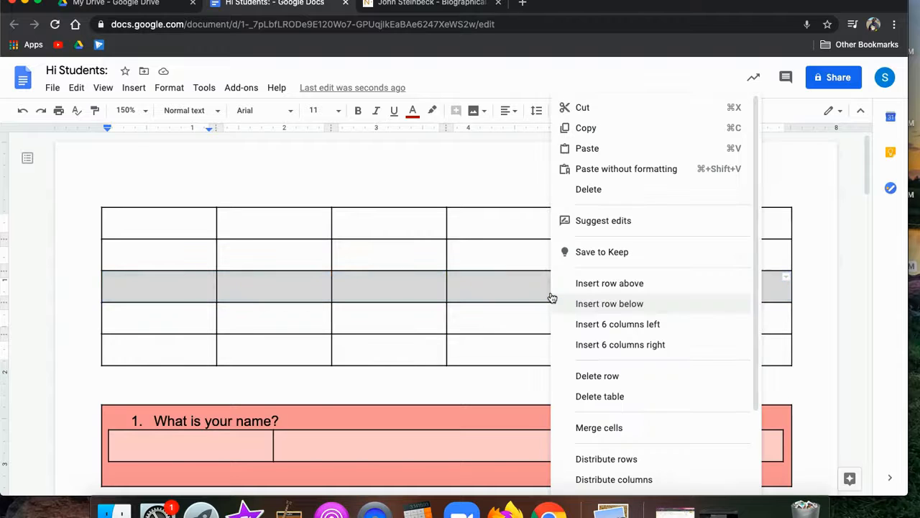
left_click(610, 284)
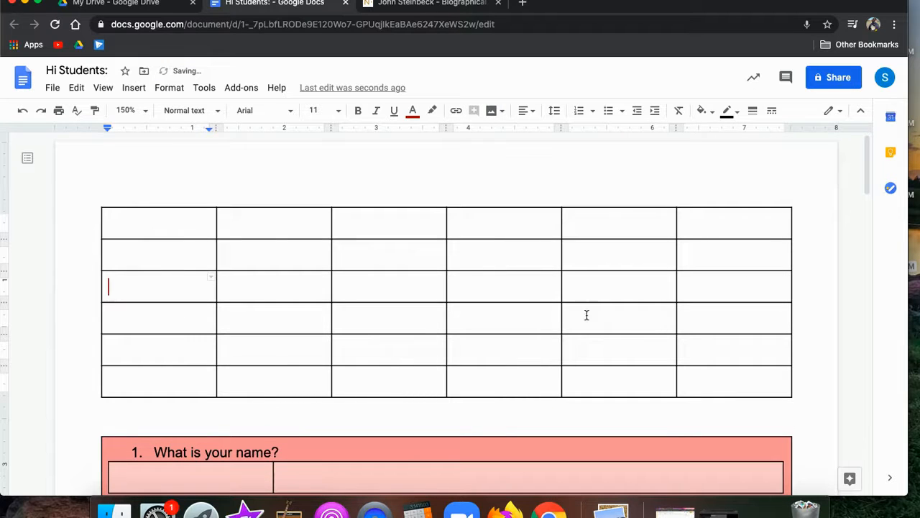
left_click(747, 386)
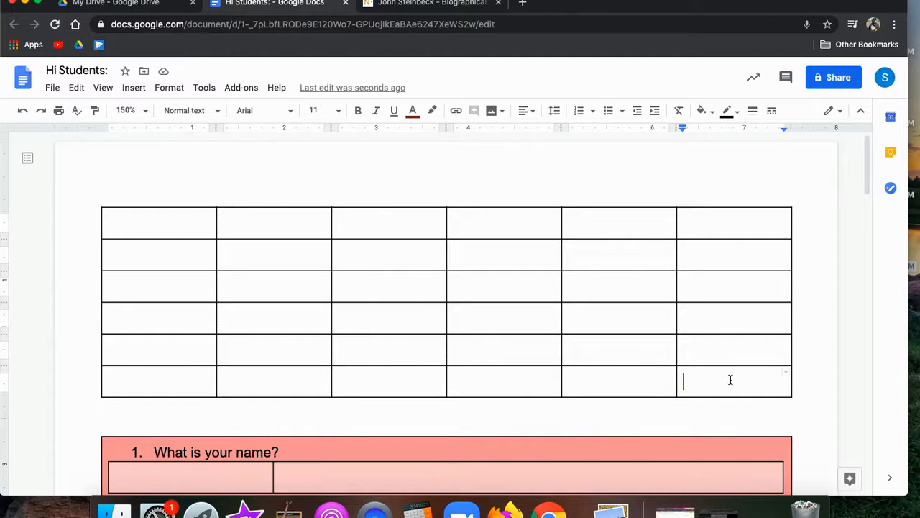
key("Tab")
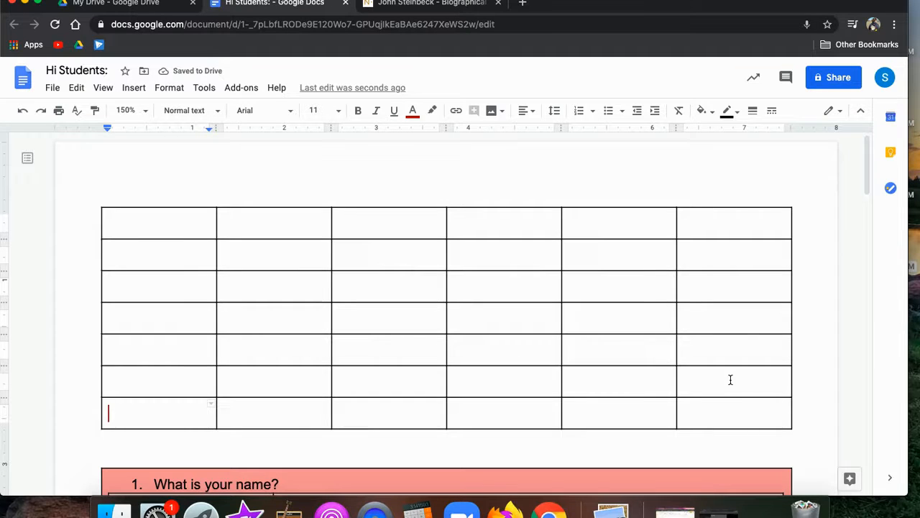
Move through the cells of the upper table's last row and past its final cell to add another row
key("Tab")
key("Tab")
key("Tab")
key("Tab")
key("Tab")
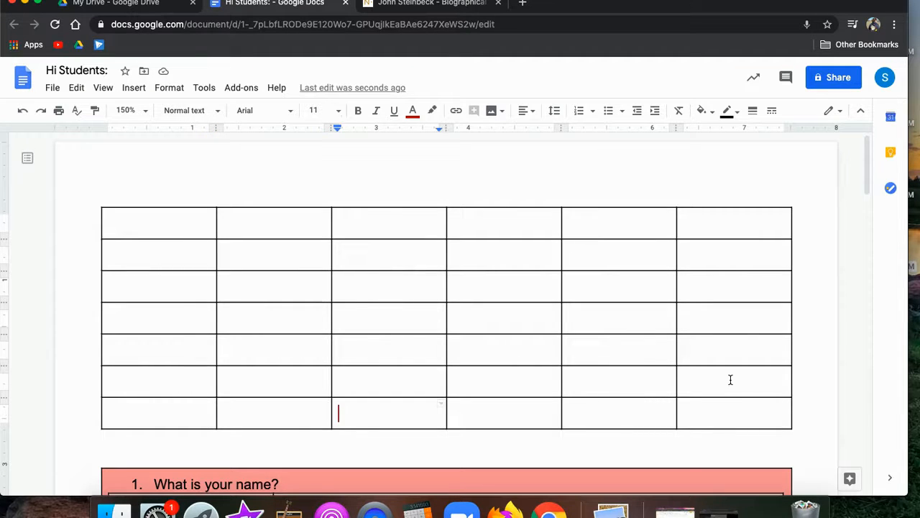
key("Tab")
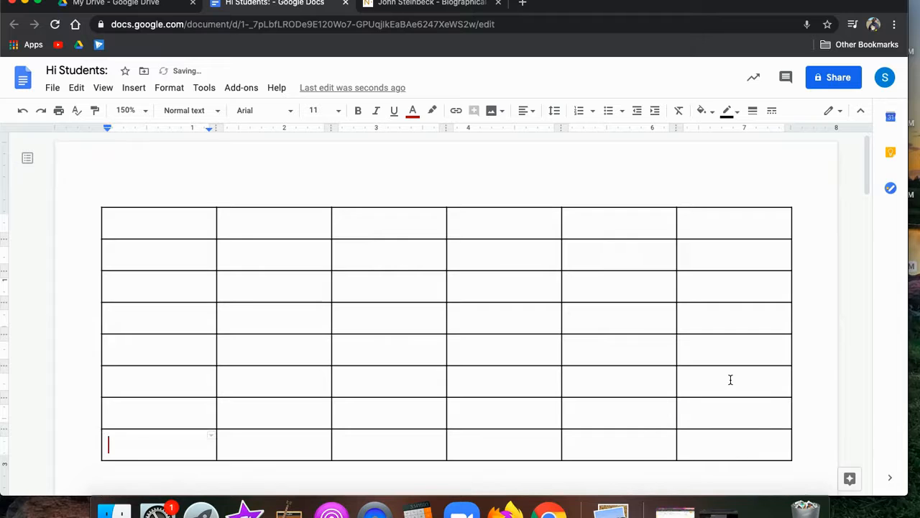
Enter "Hello" in the third cell of the upper table's sixth row
key("Up")
key("Up")
key("Tab")
key("Tab")
key("Tab")
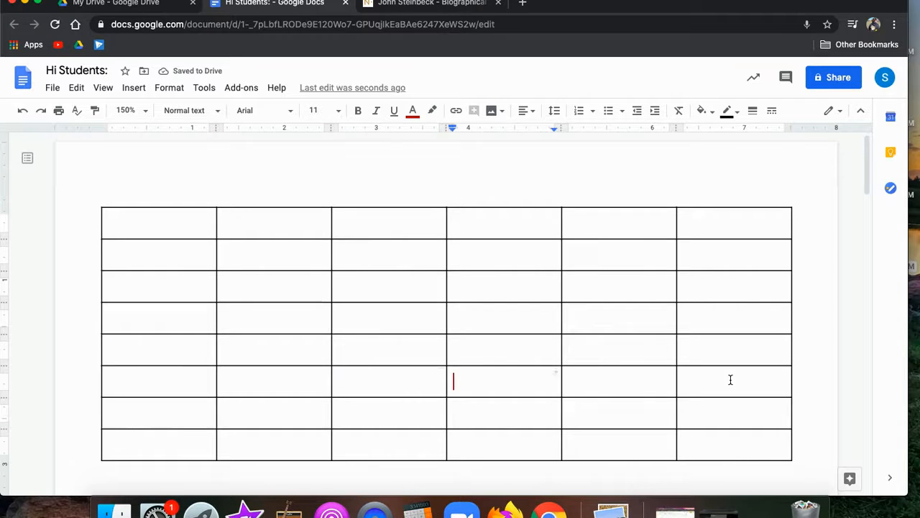
key("shift+Tab")
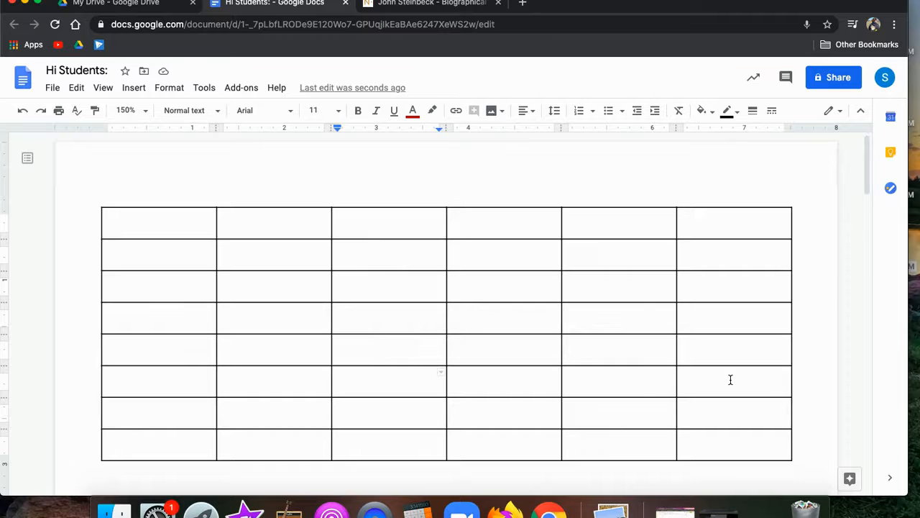
type("Hello")
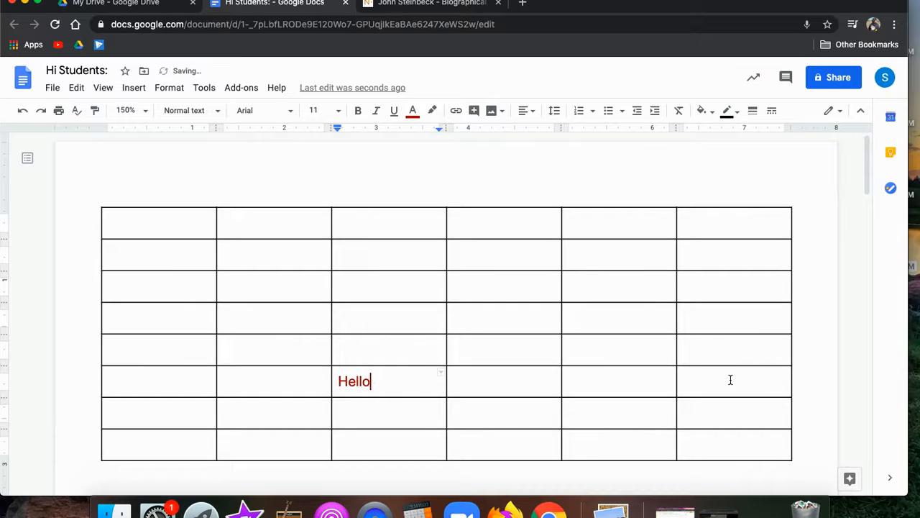
key("Left")
key("Left")
key("Left")
key("Left")
key("Left")
key("Right")
key("Right")
key("Right")
key("Right")
key("Right")
key("Right")
key("Right")
key("Left")
key("Left")
key("Tab")
key("Left")
key("Right")
key("Left")
key("Left")
key("BackSpace")
key("BackSpace")
key("BackSpace")
key("BackSpace")
key("BackSpace")
Merge all six cells of the upper table's first row into one cell and unmerge it again
left_click(202, 228)
left_click_drag(306, 227, 726, 224)
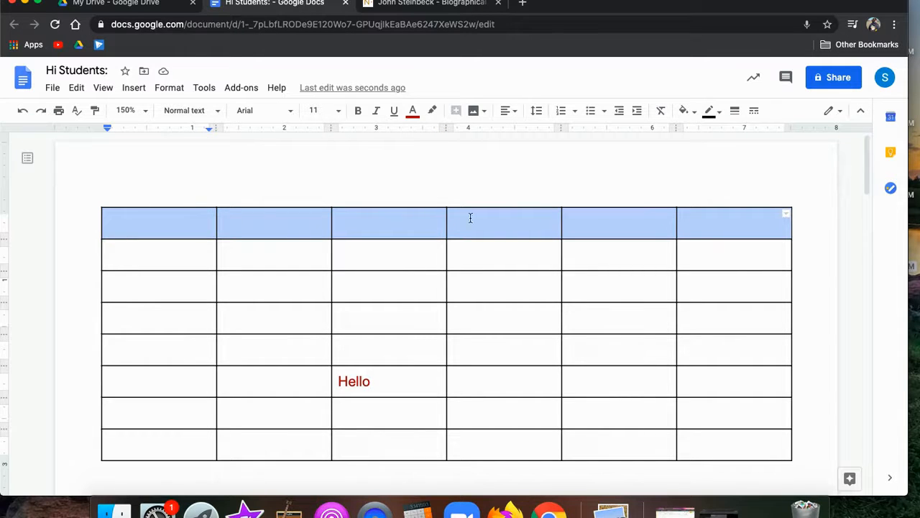
right_click(555, 217)
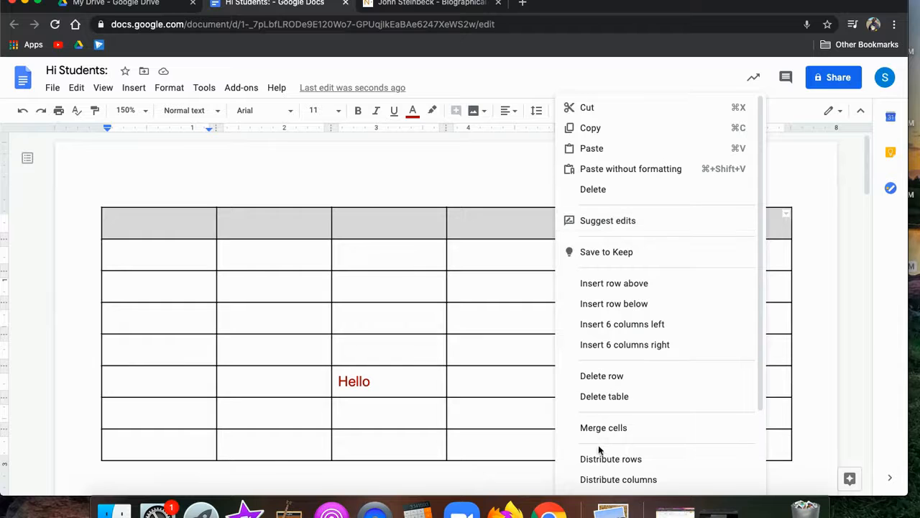
left_click(611, 428)
left_click(435, 287)
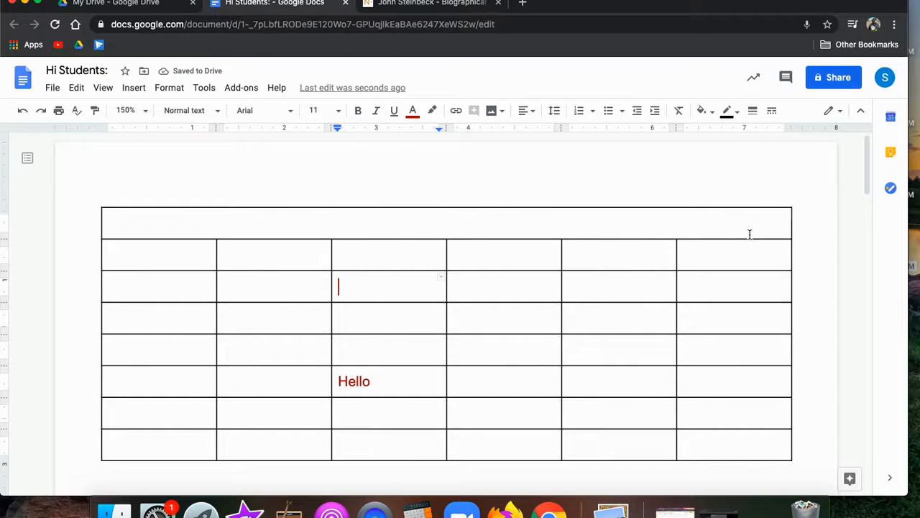
right_click(208, 222)
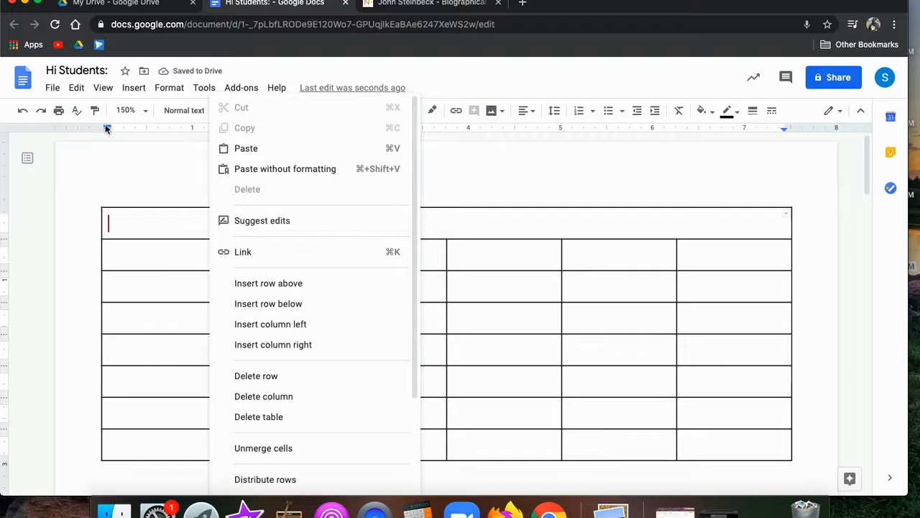
left_click(277, 452)
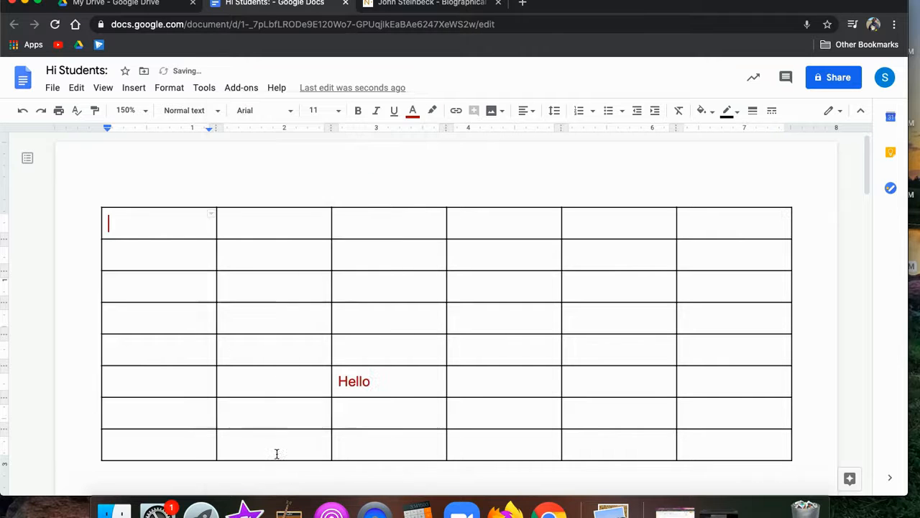
Merge the first four rows of the upper table's first two columns into one cell and unmerge it again
left_click_drag(189, 218, 286, 309)
right_click(291, 314)
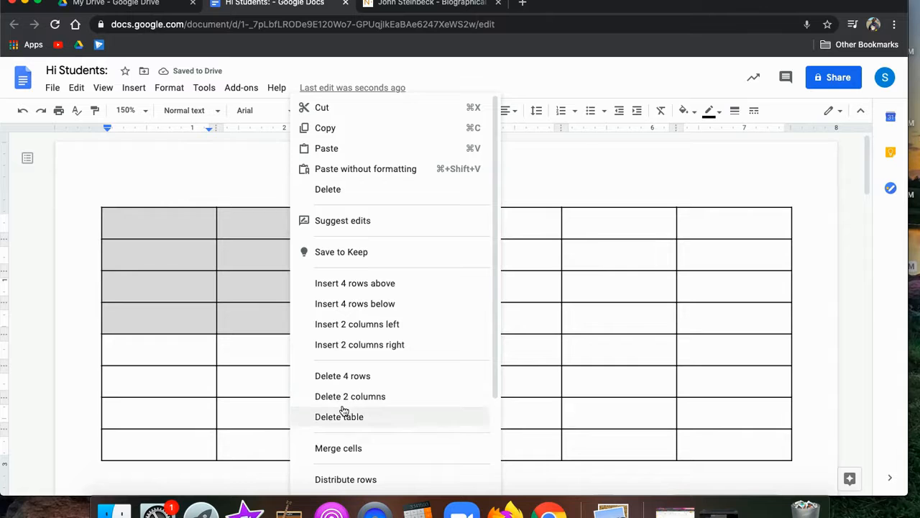
left_click(358, 450)
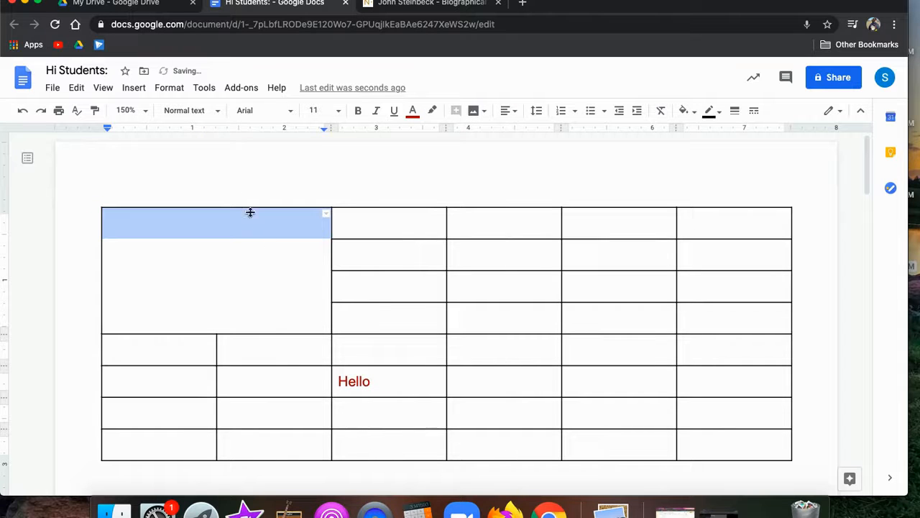
left_click(400, 276)
left_click(284, 267)
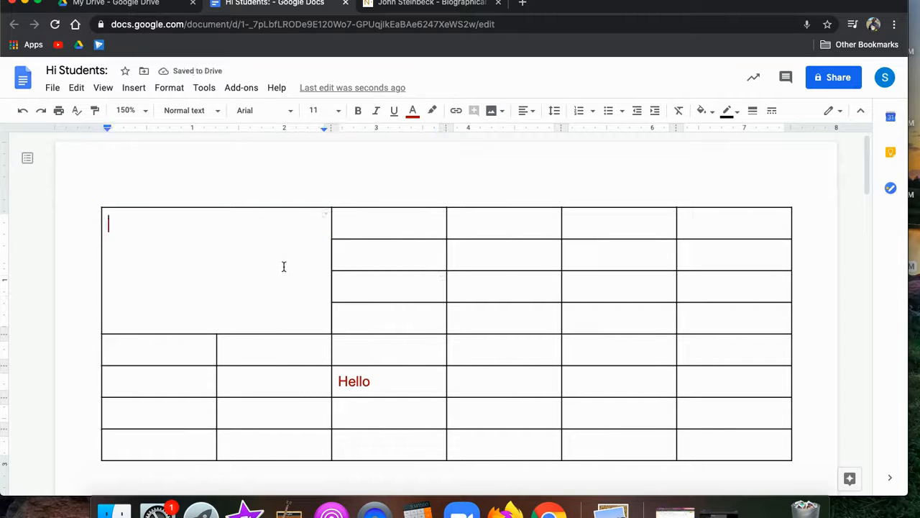
right_click(194, 255)
left_click(233, 457)
Merge the first five rows of the upper table's first two columns and undo the merge
left_click(148, 233)
left_click_drag(271, 235, 273, 345)
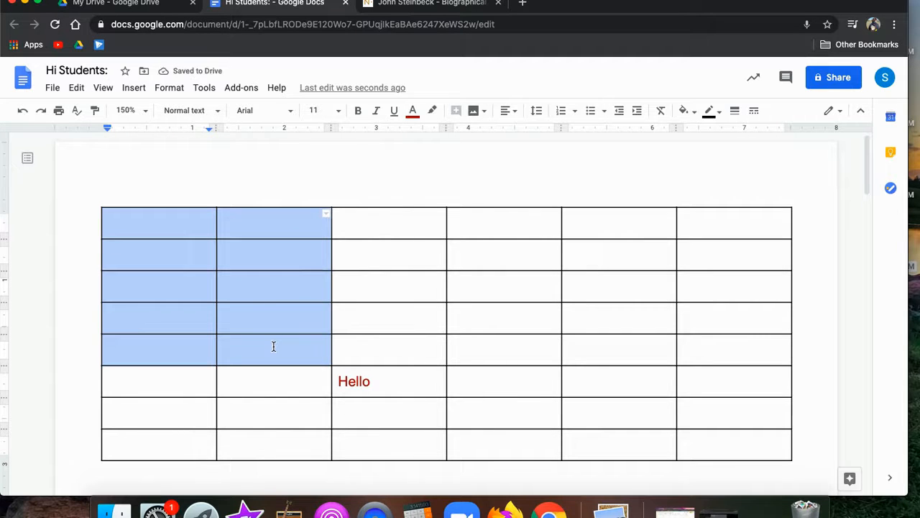
right_click(265, 302)
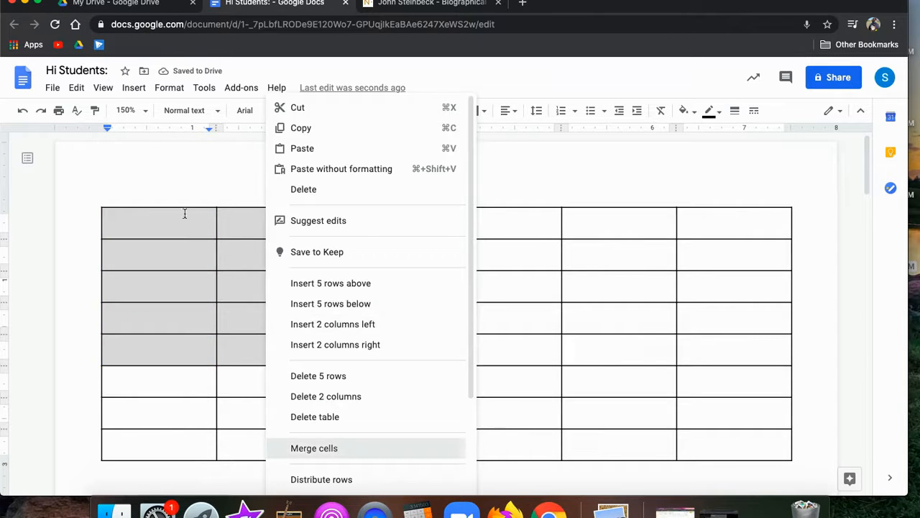
left_click(336, 445)
left_click(24, 111)
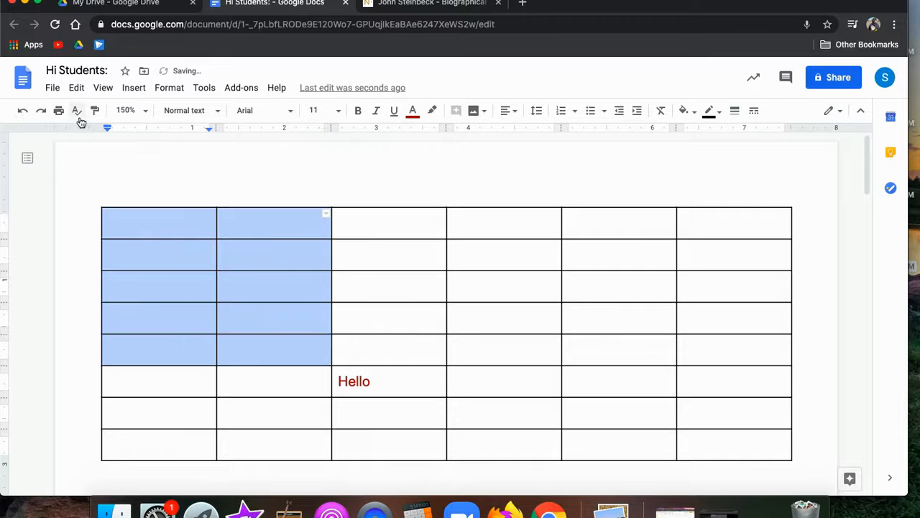
Merge the selected five-row, two-column block into one cell again and unmerge that cell
right_click(240, 284)
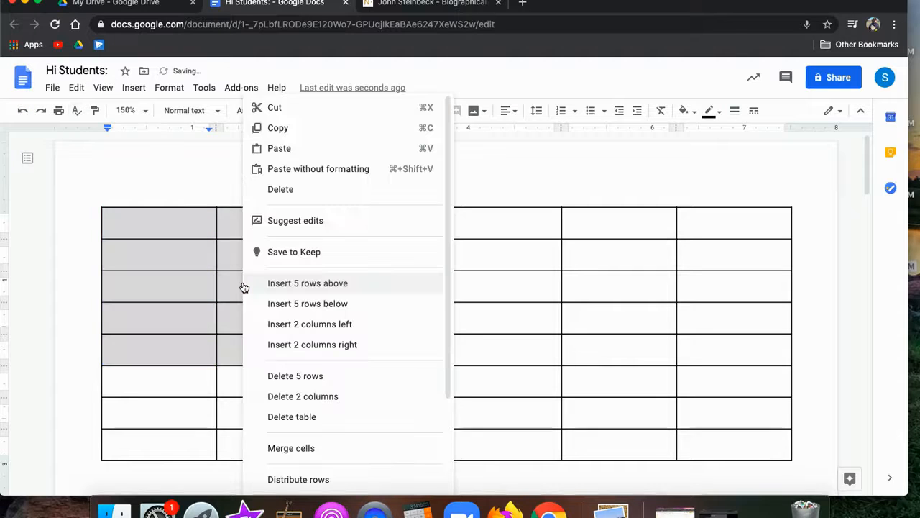
left_click(275, 449)
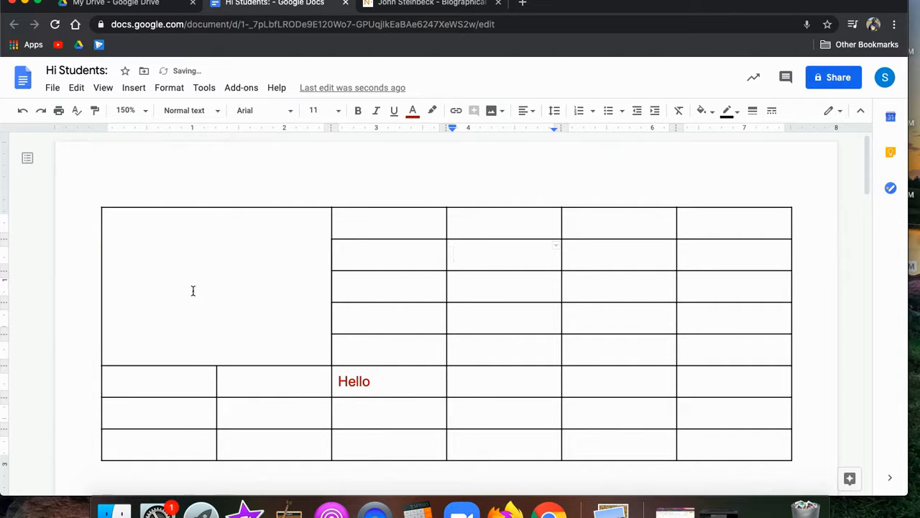
right_click(228, 263)
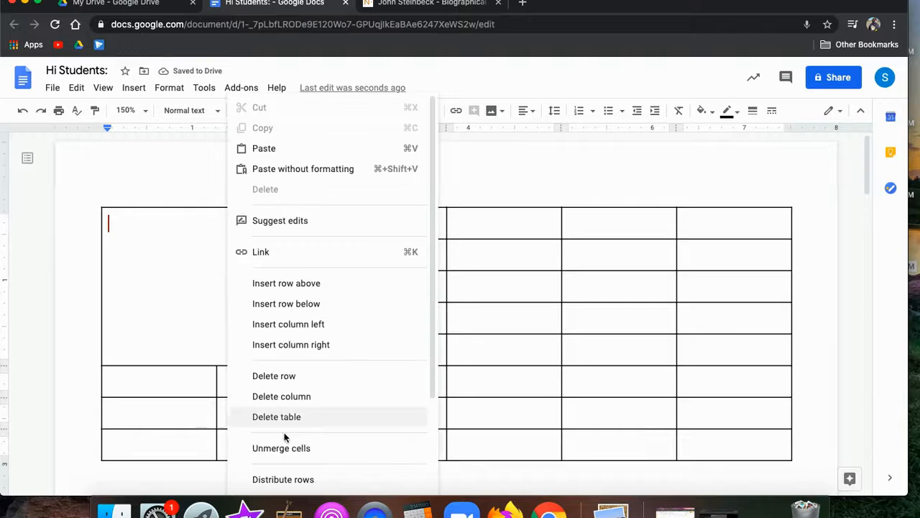
left_click(282, 448)
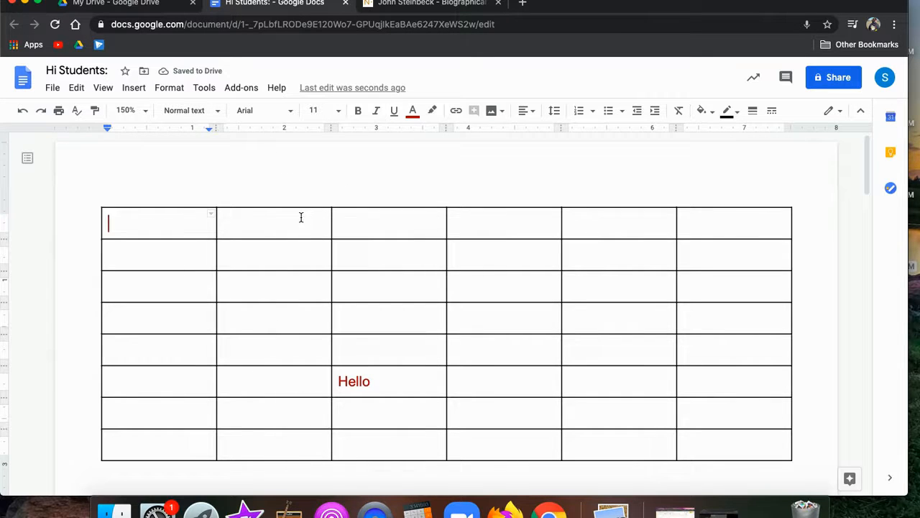
left_click_drag(685, 228, 759, 444)
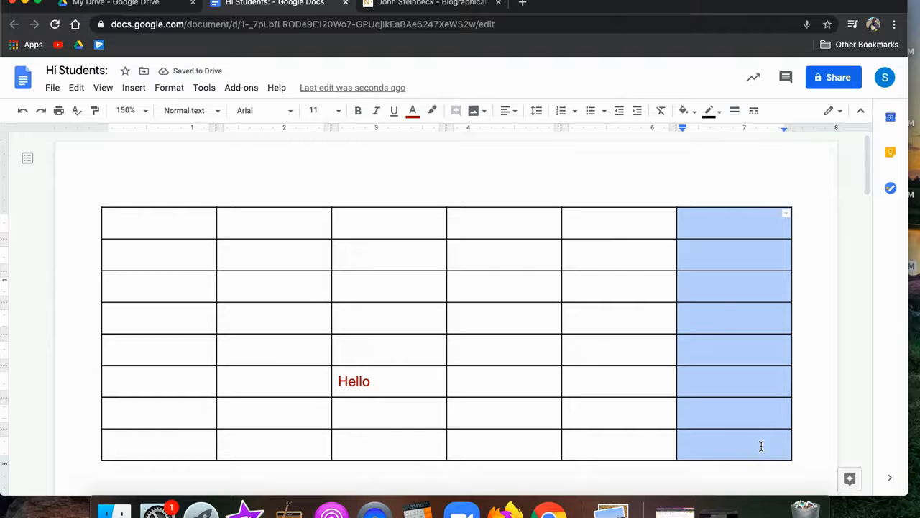
right_click(739, 282)
left_click(567, 242)
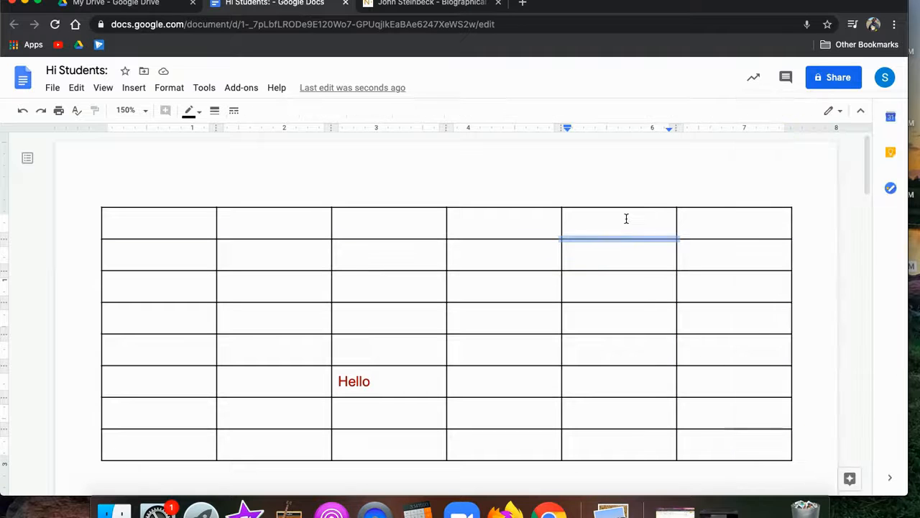
Delete the last two columns of the upper table
left_click_drag(624, 218, 684, 363)
right_click(684, 362)
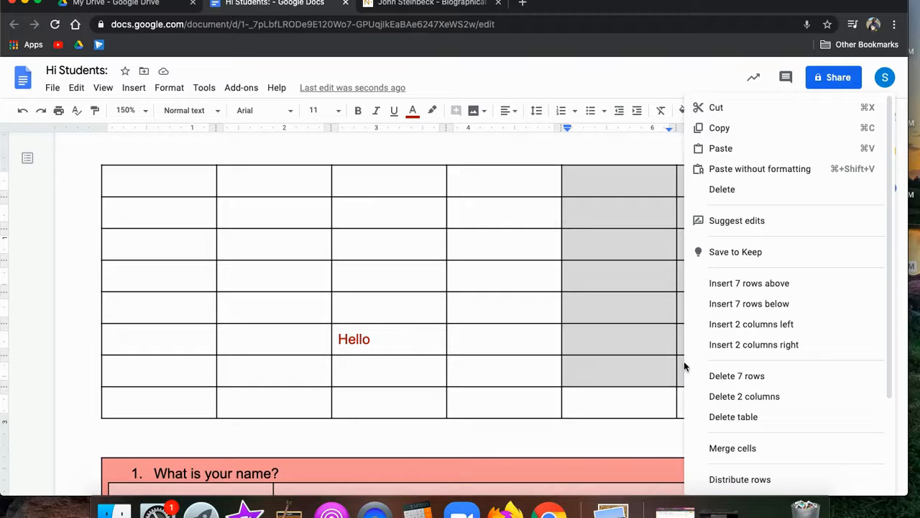
left_click(761, 398)
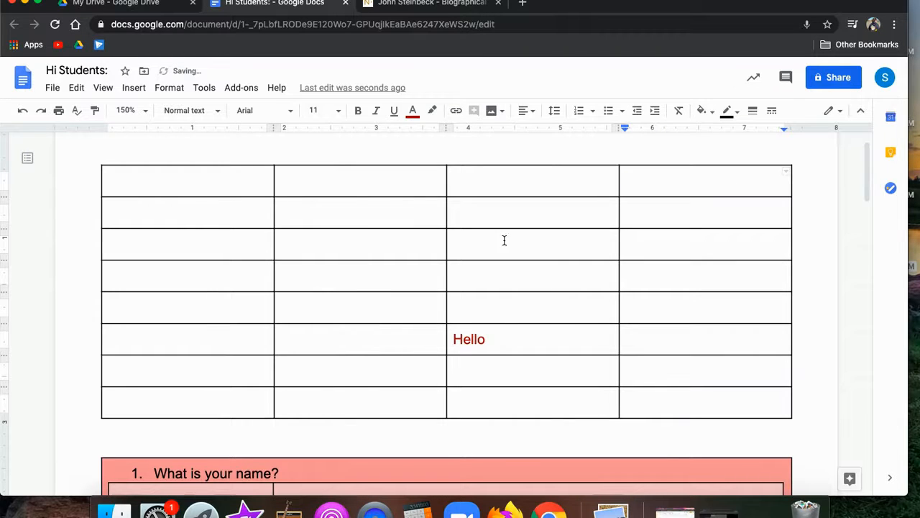
Narrow the upper table's first column to about 1.4 inches and delete the word "Hello" from its cell
left_click_drag(273, 173, 205, 179)
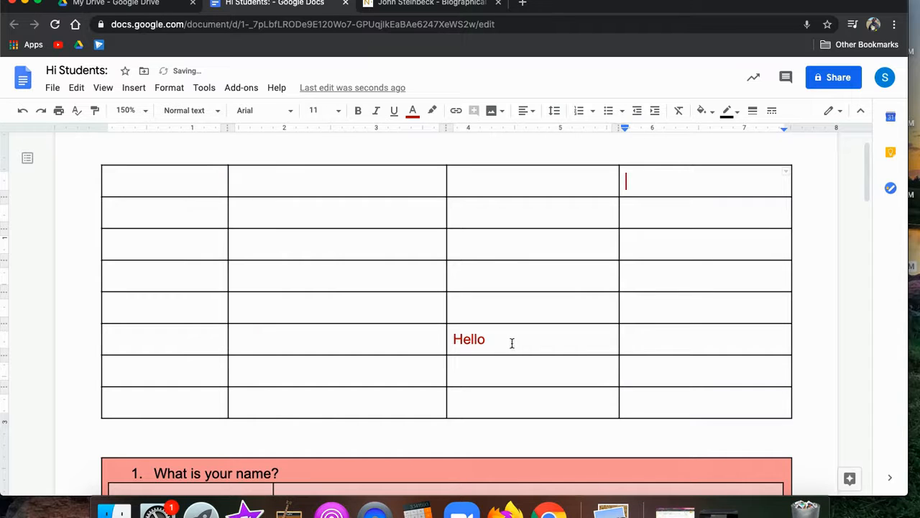
double_click(460, 341)
key("BackSpace")
Enter "Student 1" in the second cell of the upper table's first row
left_click(141, 207)
left_click(356, 172)
type("STude")
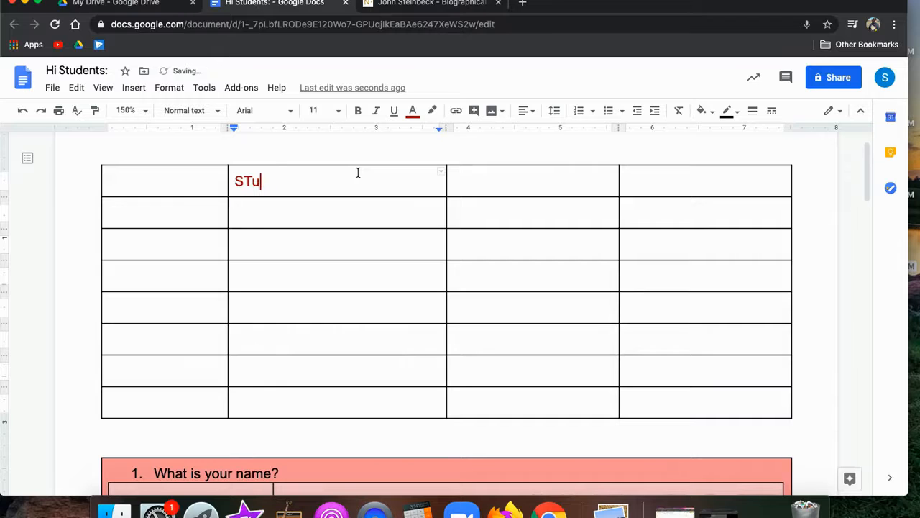
key("BackSpace")
key("BackSpace")
key("BackSpace")
key("BackSpace")
type("tuden")
key("BackSpace")
key("BackSpace")
type("dent 1")
Enter "Student 2" and "Student 3" in the third and fourth cells of the first row
key("Tab")
type("Student 2")
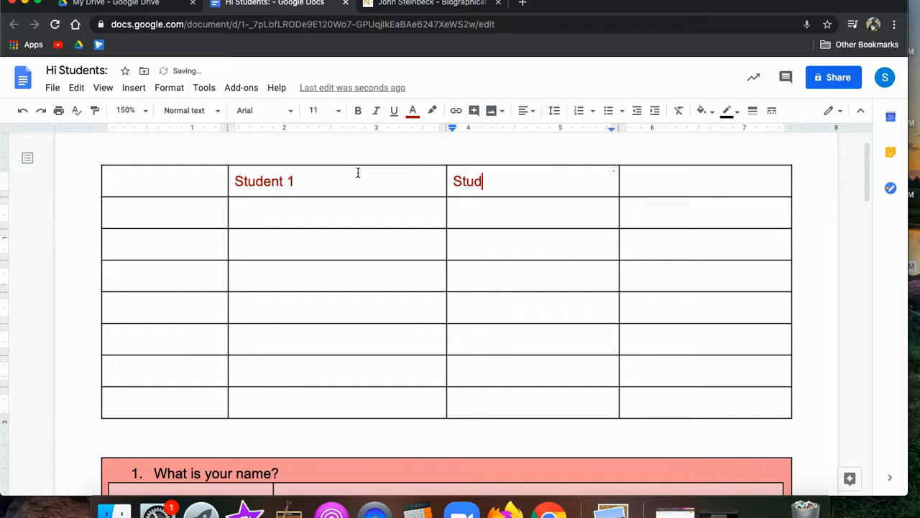
key("Tab")
type("Student 3")
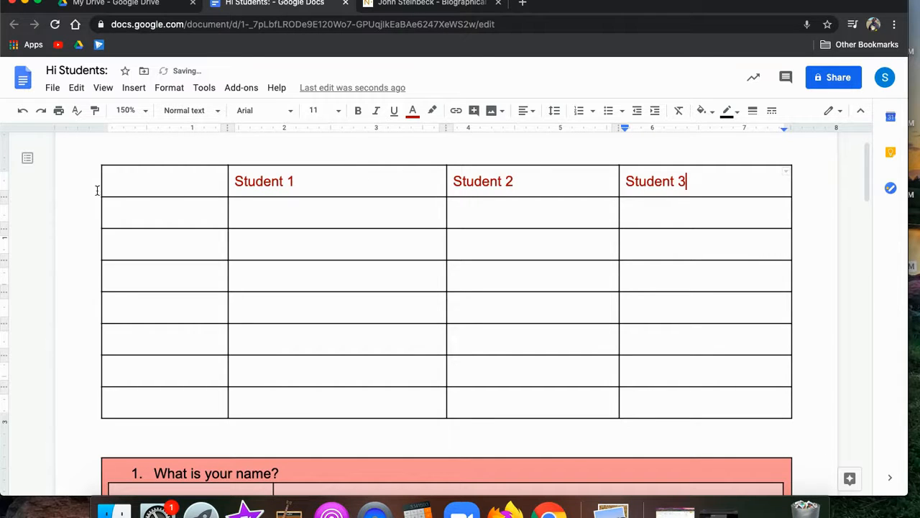
Label the second, third and fourth rows in the first column "Name", "Class Period" and "Favorite Animal"
left_click(162, 214)
type("Name")
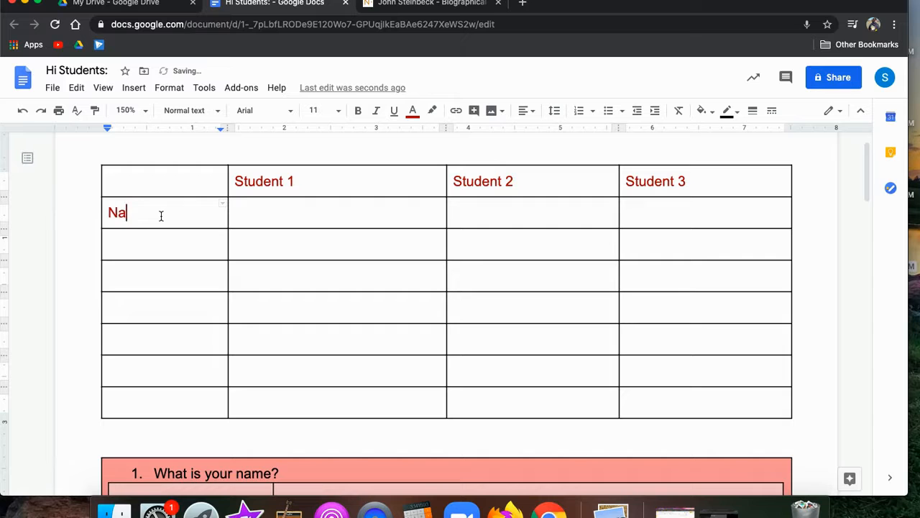
key("Down")
type("Class Period")
key("Down")
type("Favio")
key("BackSpace")
key("BackSpace")
type("orite Animal")
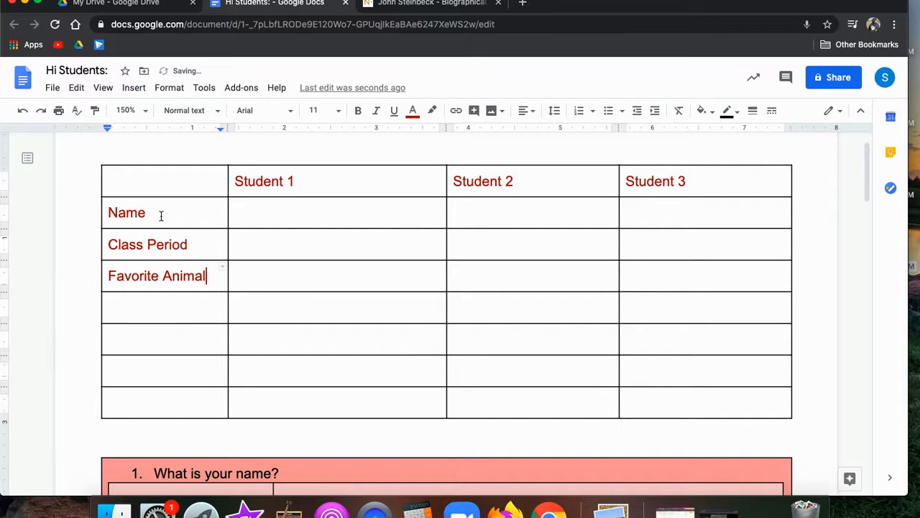
Narrow the upper table's first column to about 1 inch
left_click(228, 185)
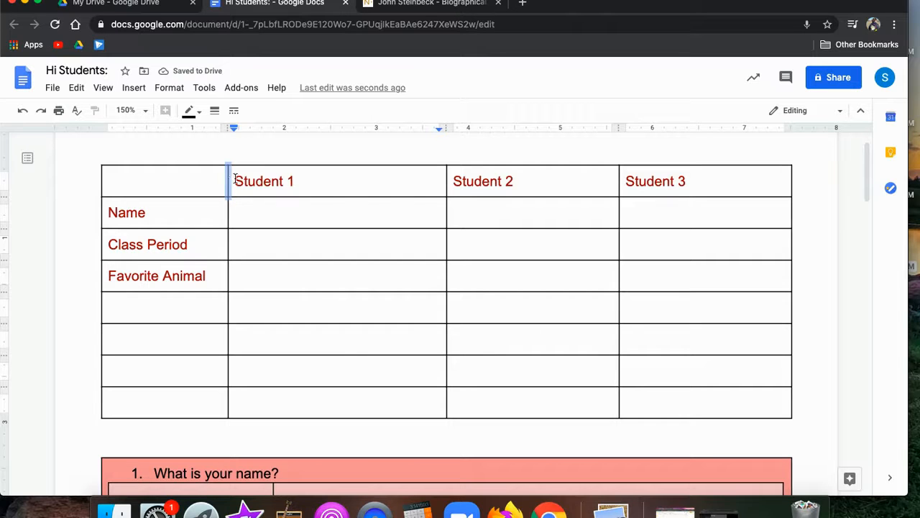
left_click_drag(227, 182, 189, 194)
Format the first column's cells below the header row as bold 10-point text and narrow the column to about 0.7 inch
left_click_drag(133, 205, 161, 407)
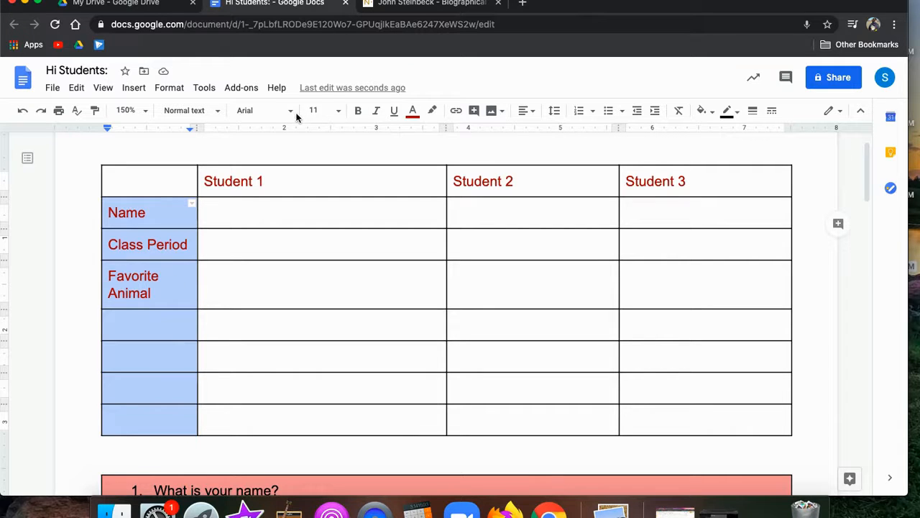
left_click(344, 117)
left_click(317, 174)
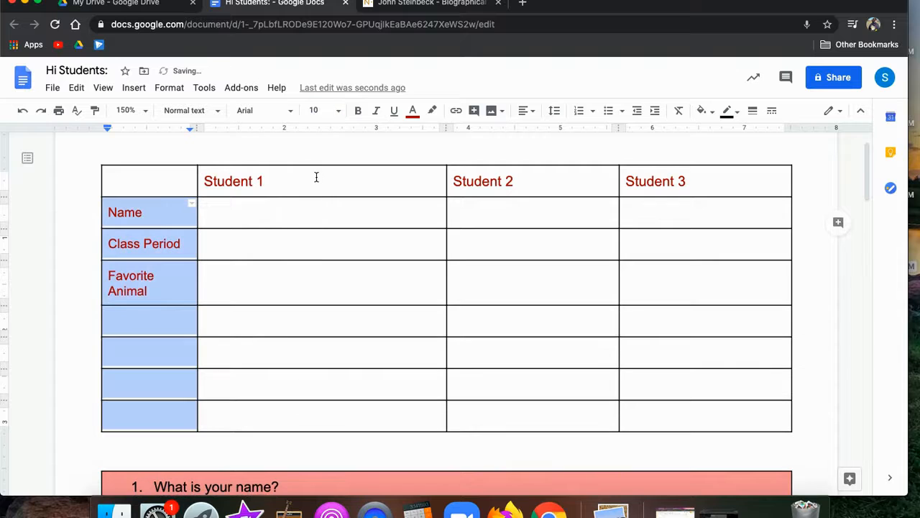
left_click(356, 112)
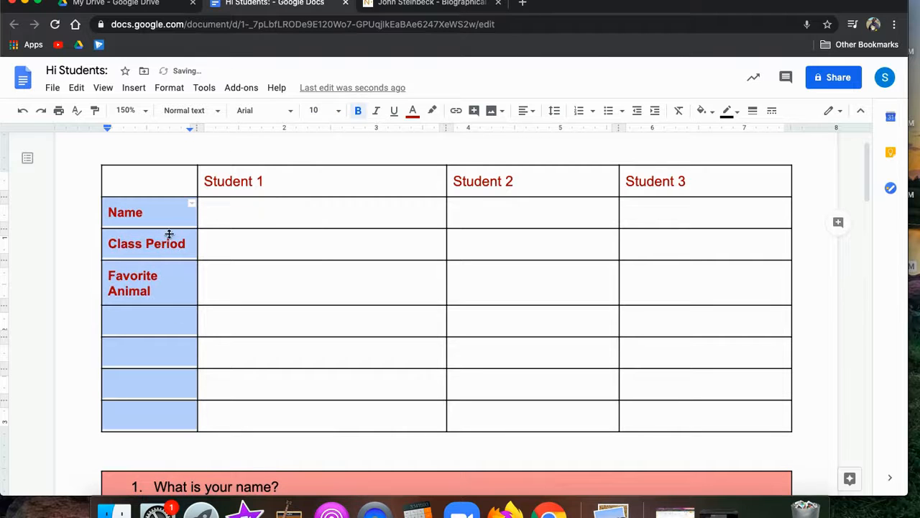
left_click_drag(196, 185, 168, 178)
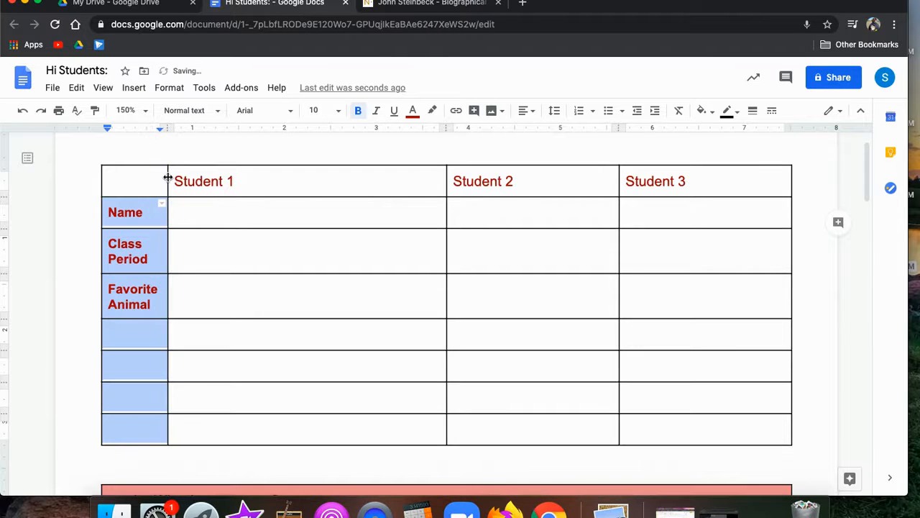
Try making the header row of the student table taller, and undo the height change
mouse_move(169, 212)
left_mouse_down()
mouse_move(195, 213)
mouse_move(166, 213)
left_mouse_up()
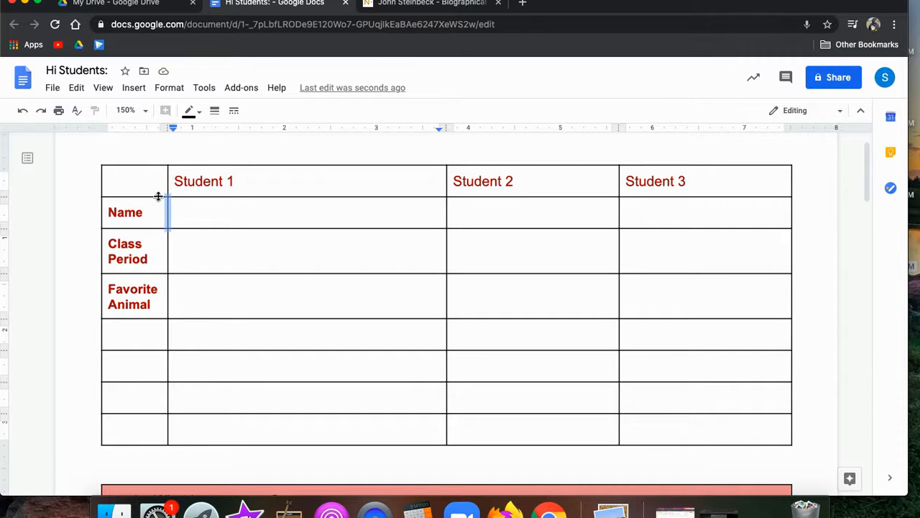
left_click_drag(157, 196, 153, 237)
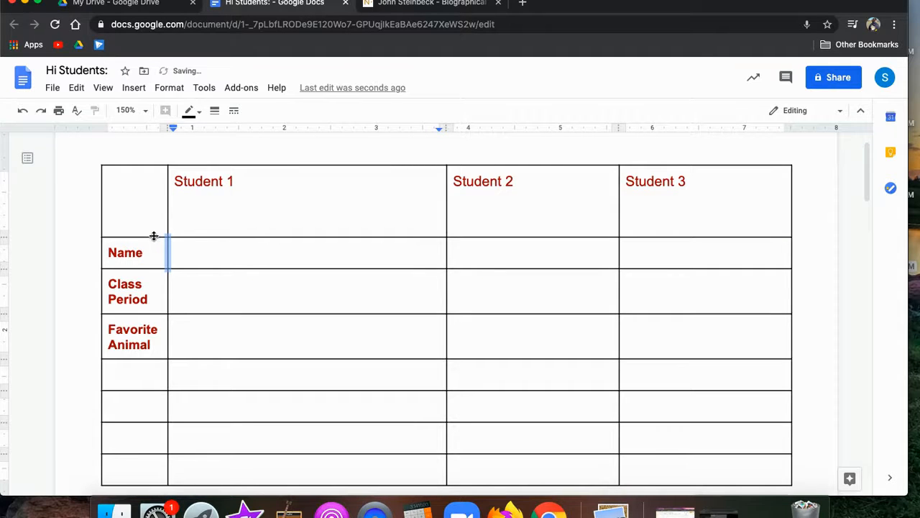
key("super+z")
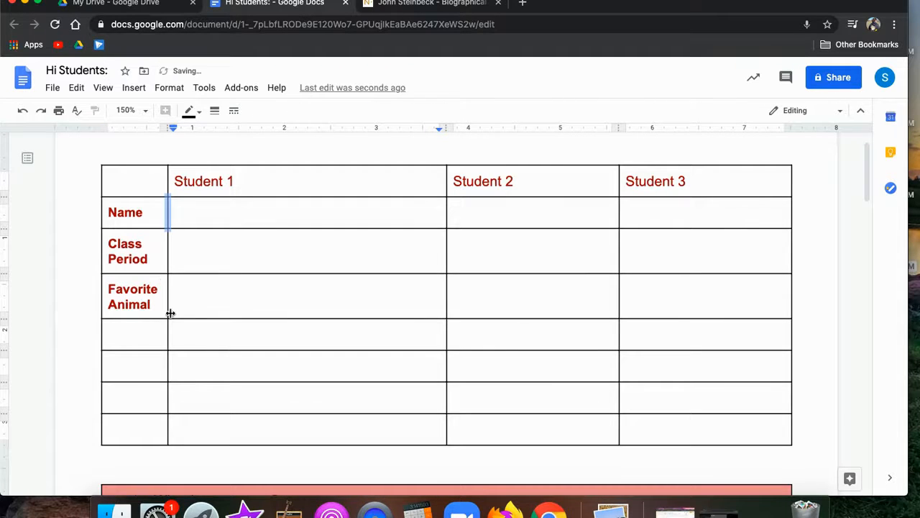
left_click(141, 305)
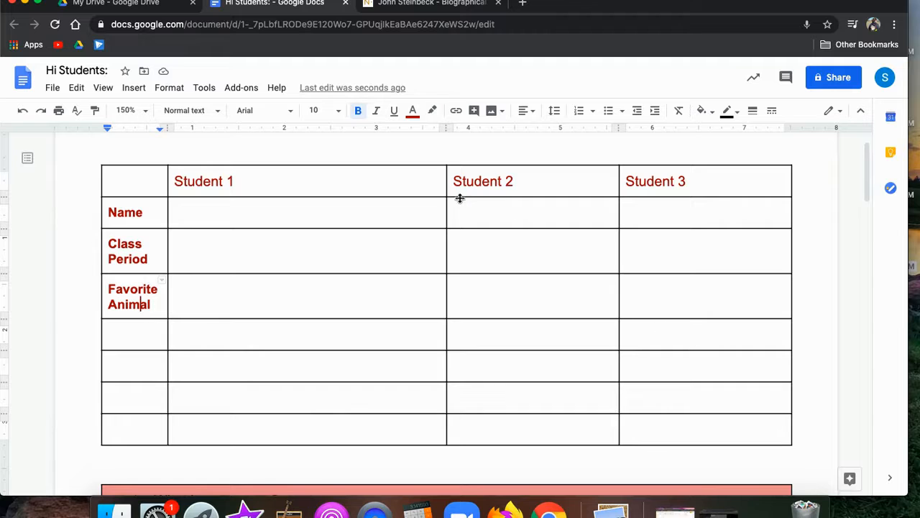
Narrow the "Student 1" column, and distribute the three student columns evenly across all eight rows
left_click_drag(447, 191, 382, 201)
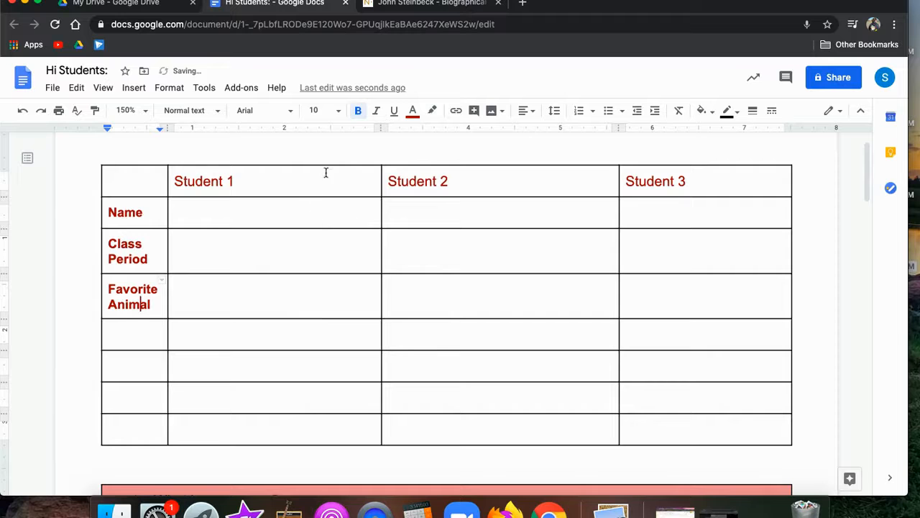
left_click_drag(324, 187, 671, 430)
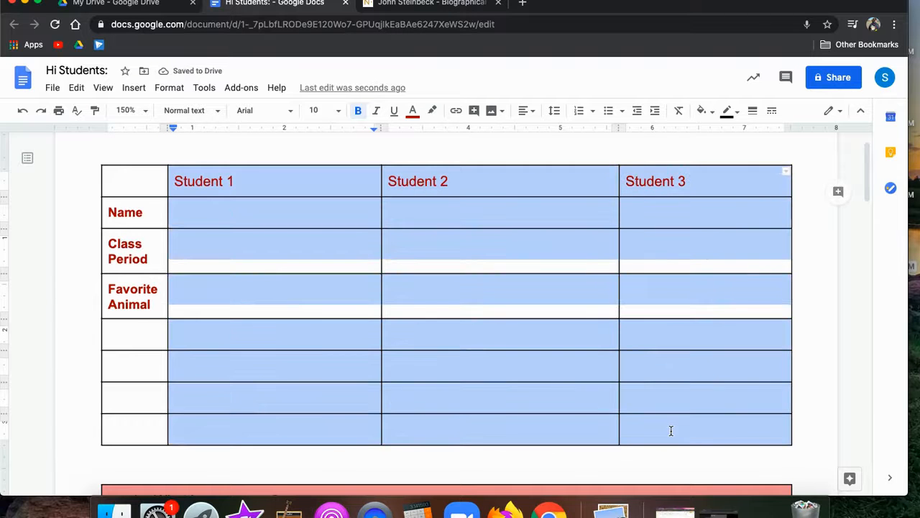
right_click(667, 383)
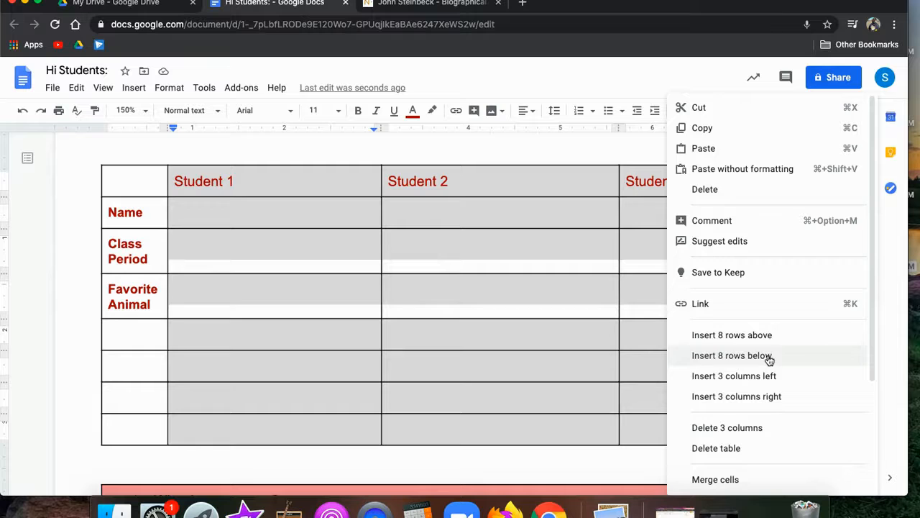
scroll(768, 357, "down", 5)
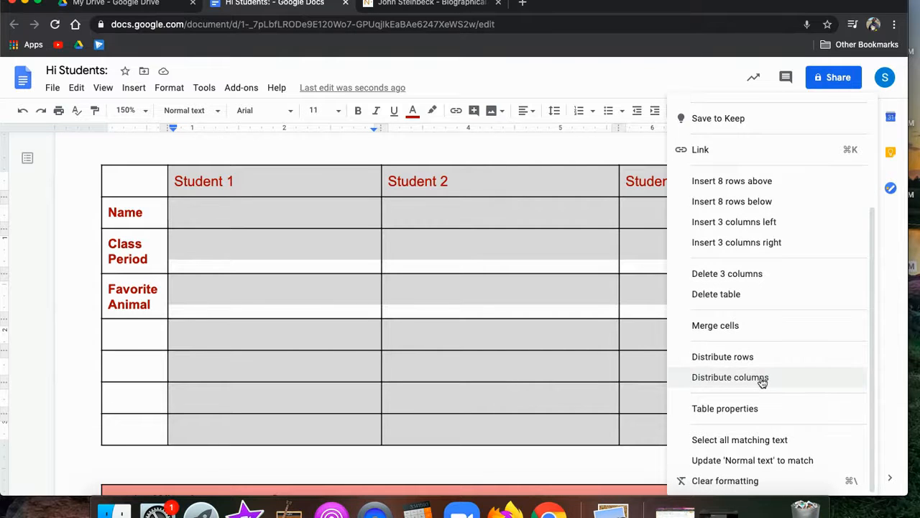
left_click(763, 383)
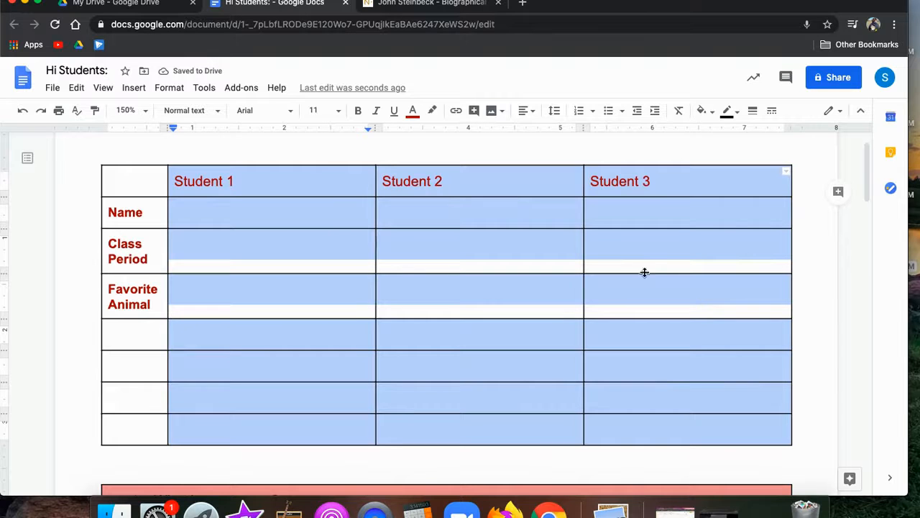
left_click(331, 185)
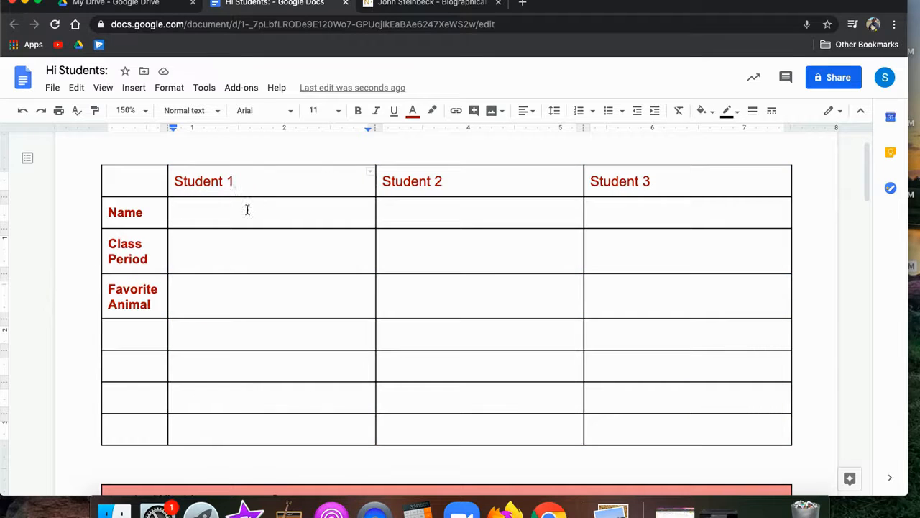
Try distributing the first three rows of the student columns evenly, and undo the change
left_click_drag(276, 174, 635, 255)
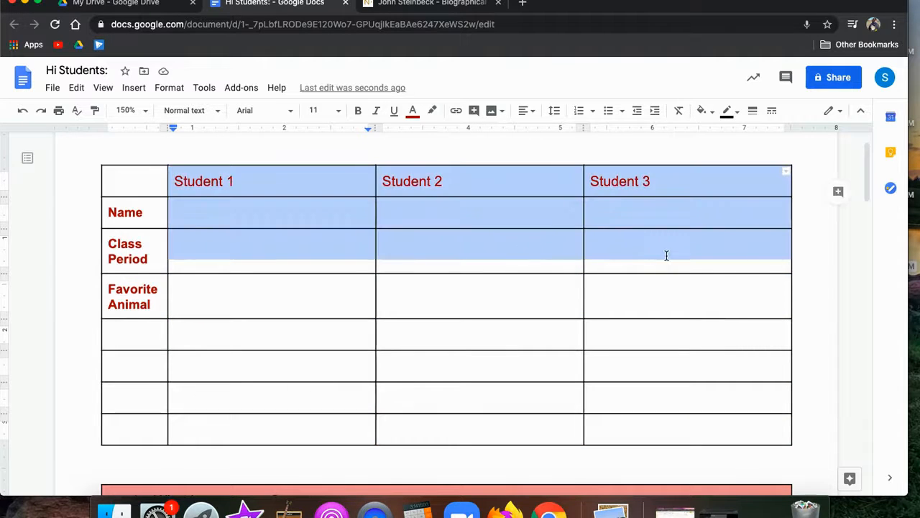
right_click(666, 254)
scroll(741, 447, "down", 1)
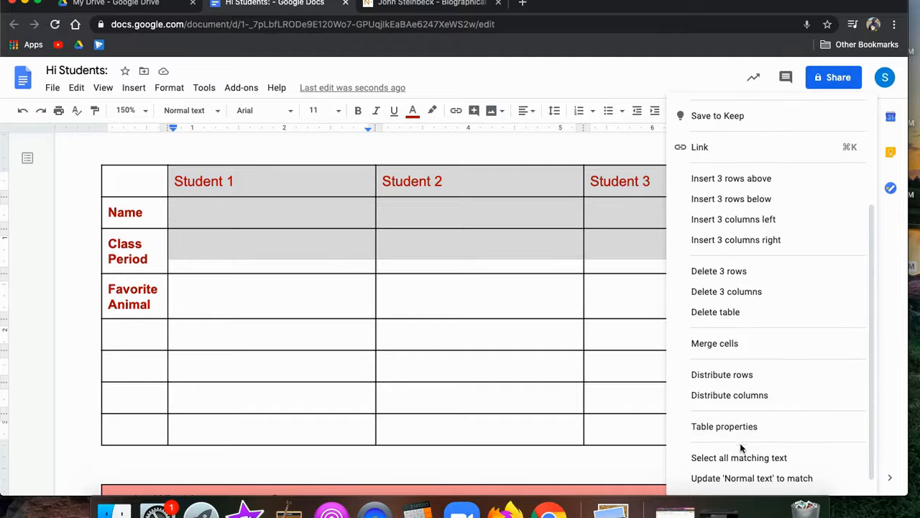
left_click(753, 377)
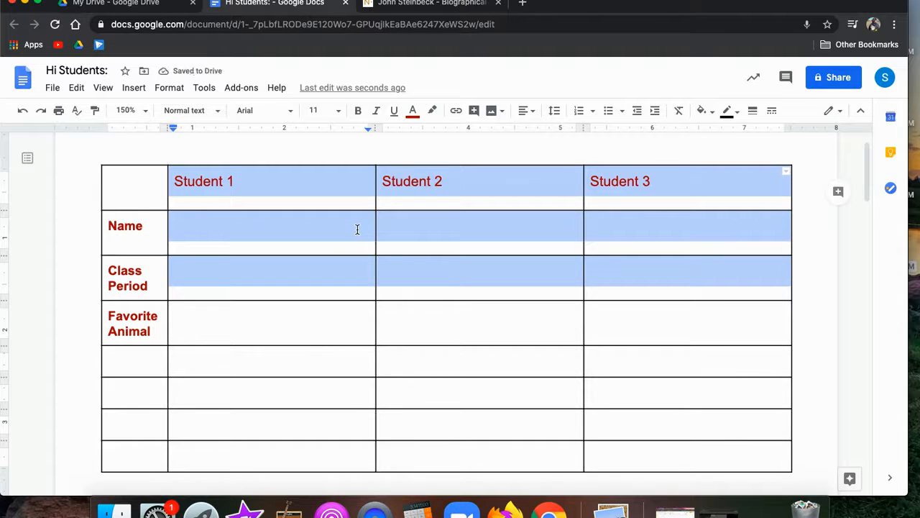
key("ctrl+z")
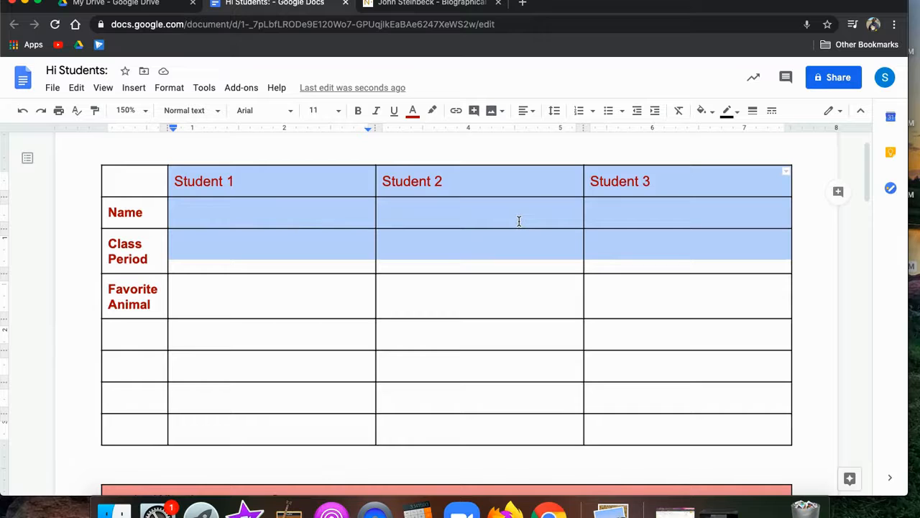
Set the border colour of the entire student table to white
left_click(172, 185)
left_click_drag(123, 185, 584, 311)
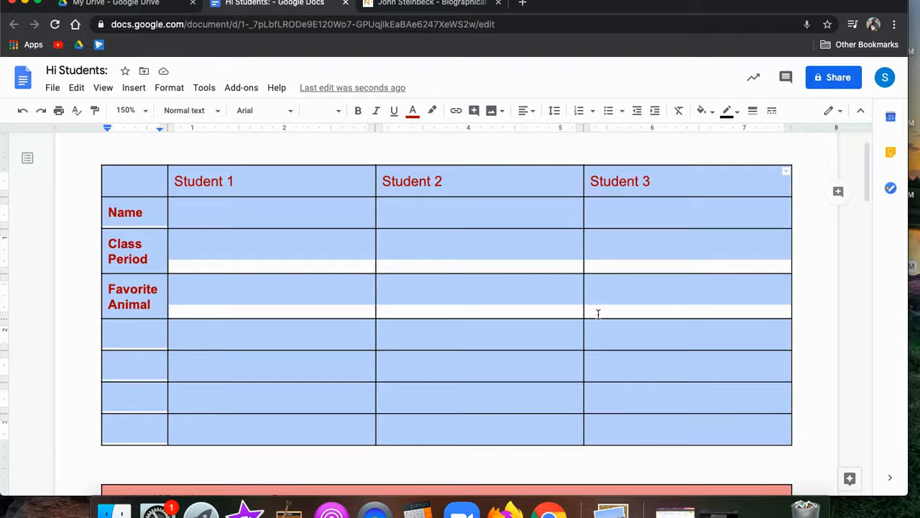
right_click(599, 319)
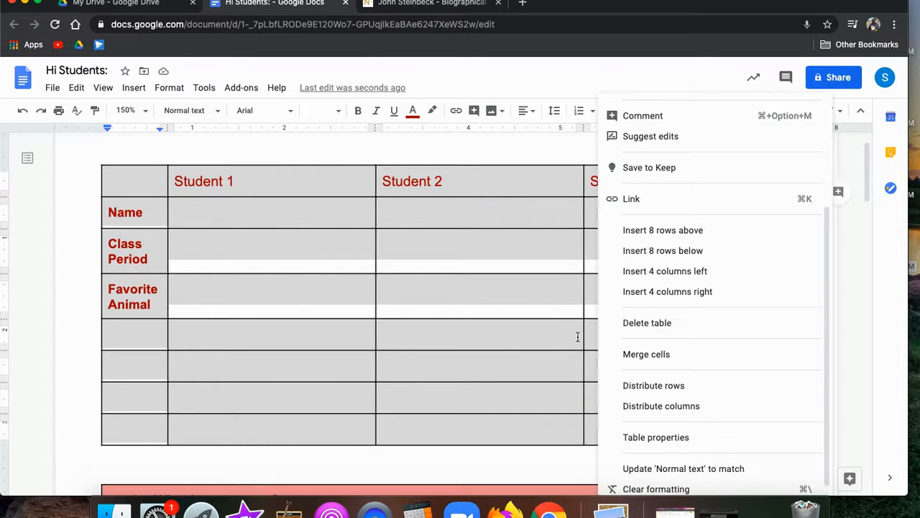
left_click(658, 436)
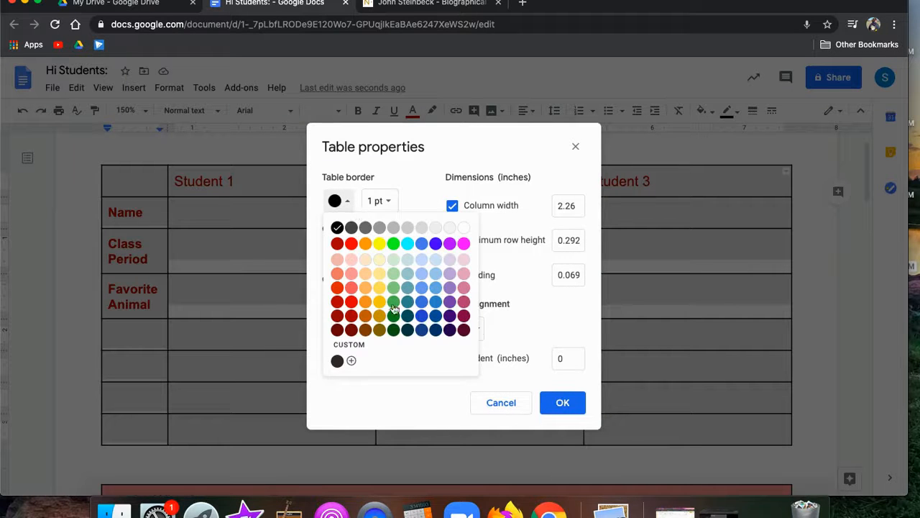
left_click(422, 302)
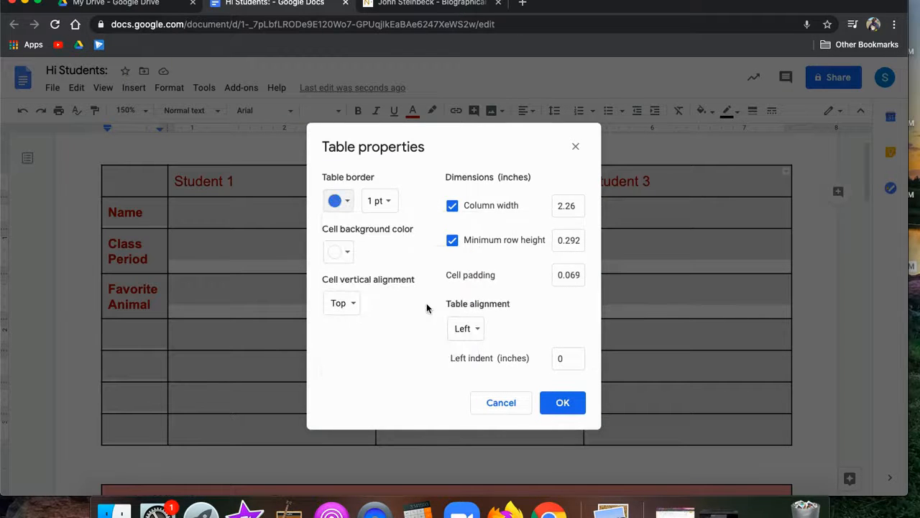
left_click(343, 203)
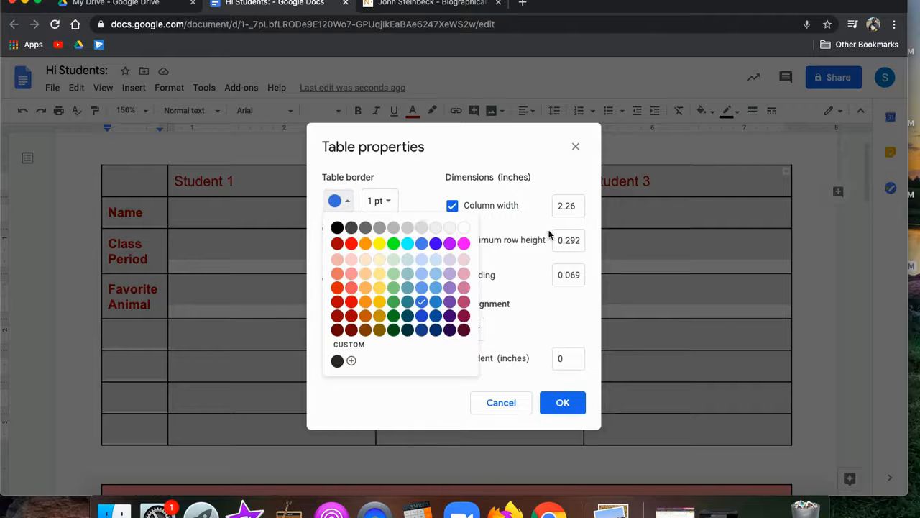
left_click(464, 229)
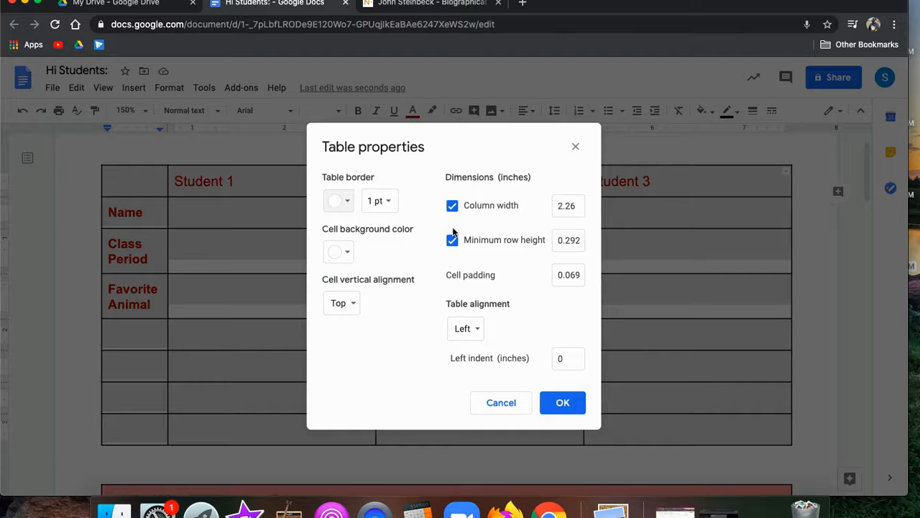
left_click(580, 411)
left_click_drag(692, 381, 797, 374)
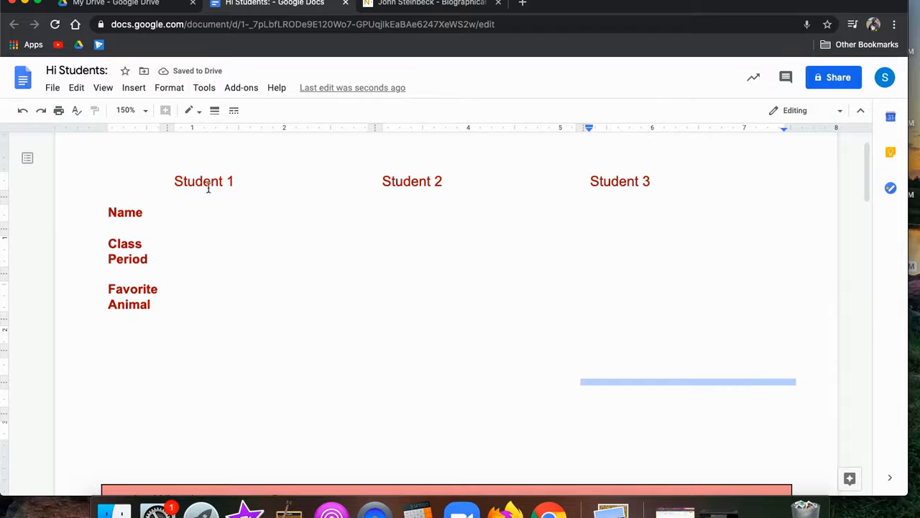
Choose a black cell background for the entire student table in its table properties
left_click_drag(452, 225, 685, 430)
right_click(686, 429)
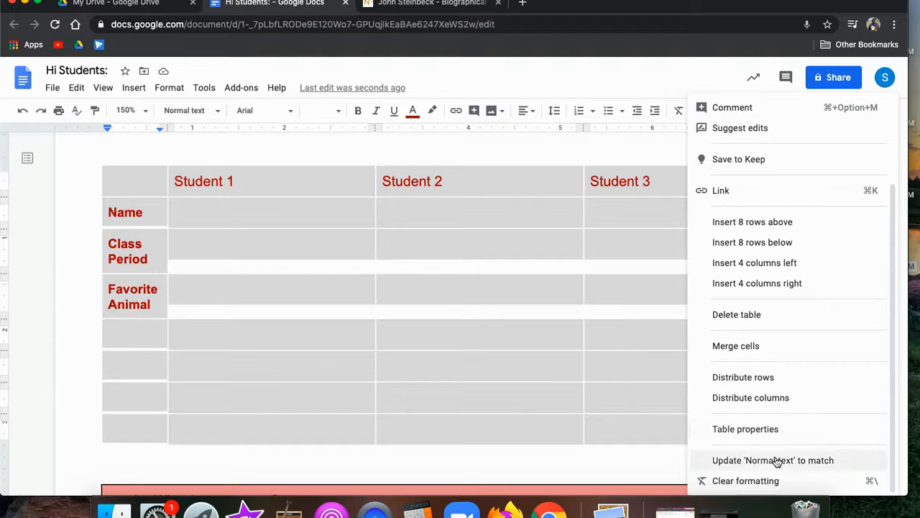
left_click(780, 431)
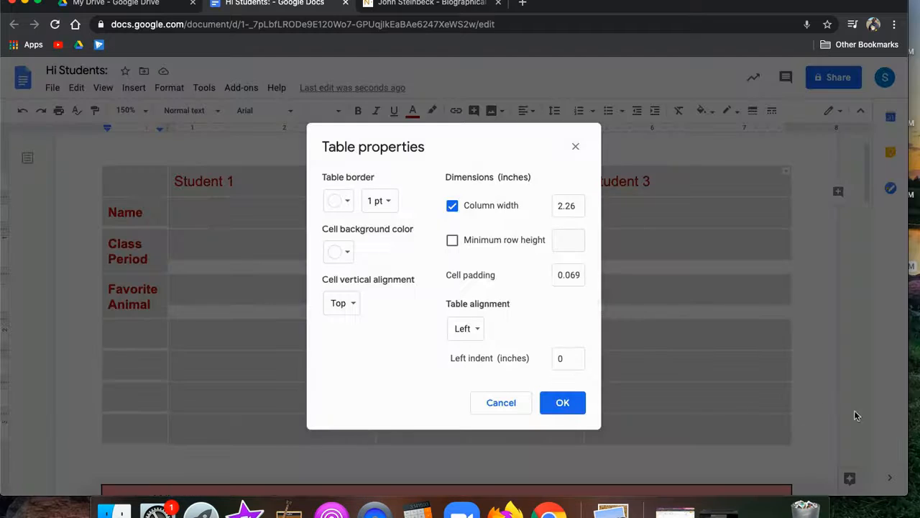
left_click(343, 253)
left_click(337, 299)
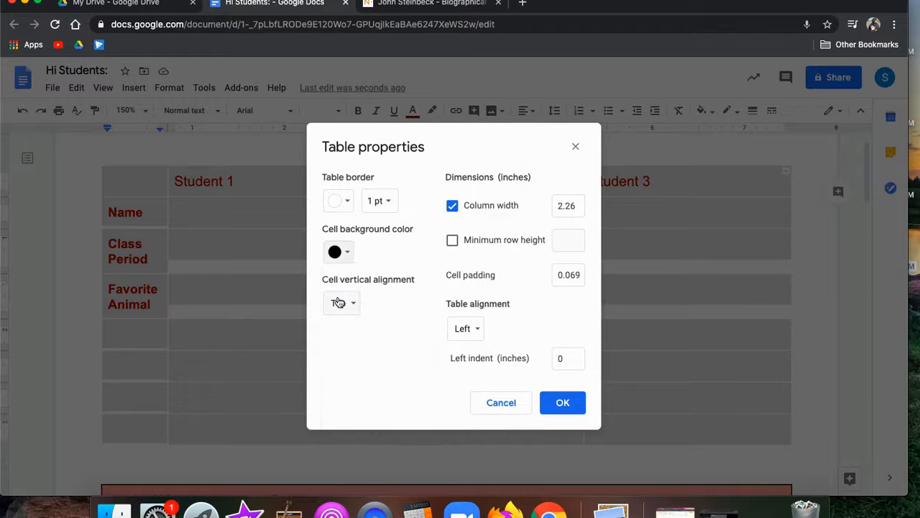
Set the cell vertical alignment to Middle and the table alignment to Center, and apply the table properties
left_click(345, 304)
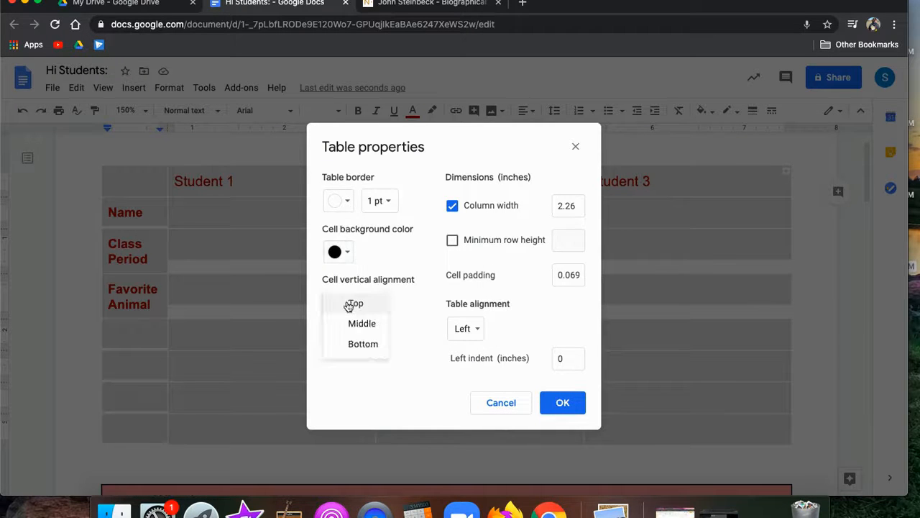
left_click(359, 325)
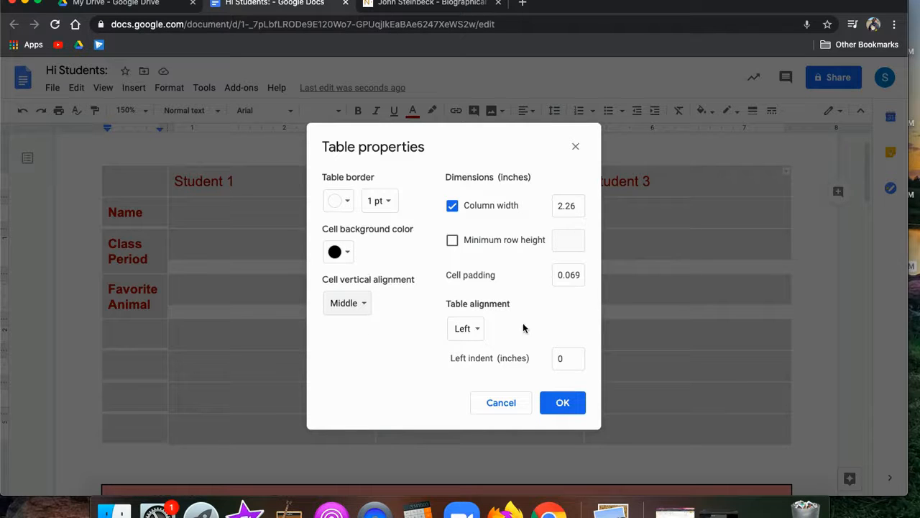
left_click(464, 328)
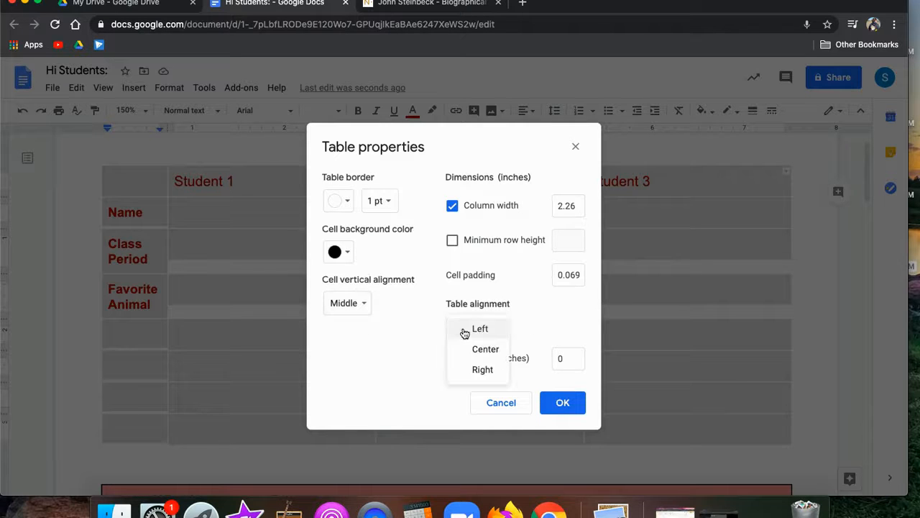
left_click(496, 349)
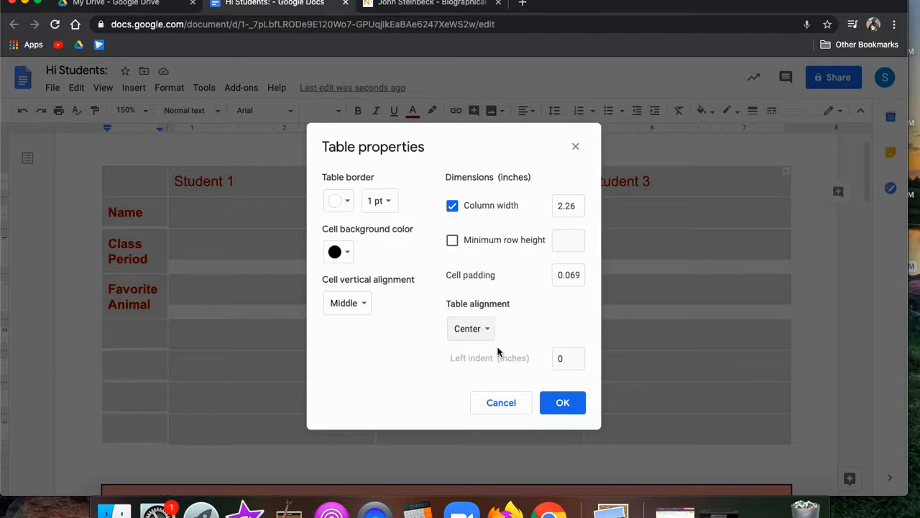
left_click(560, 404)
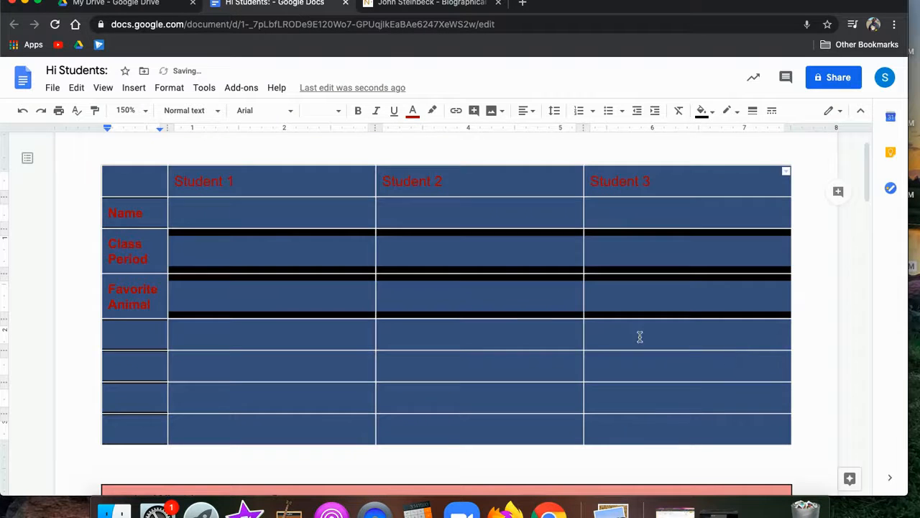
left_click(619, 337)
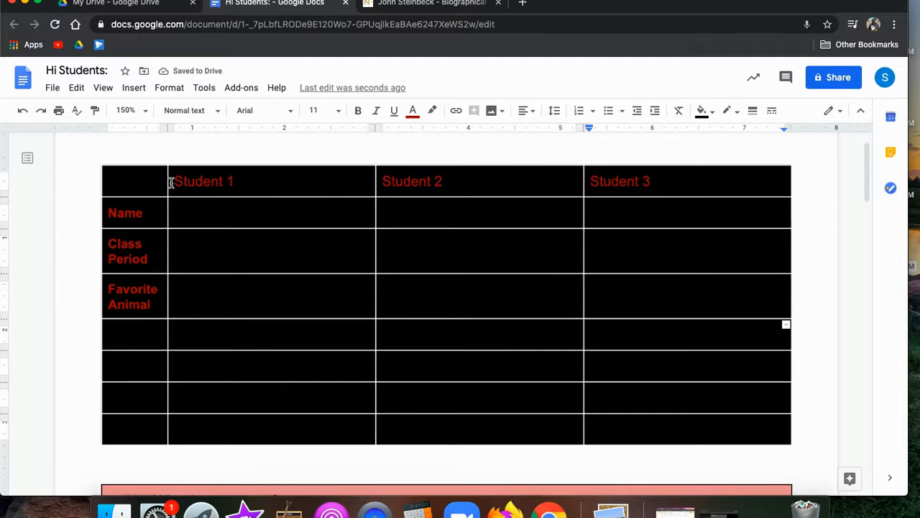
Review the dimension and alignment settings in the whole student table's properties
left_click(131, 180)
left_click_drag(130, 181, 700, 431)
right_click(700, 431)
left_click(758, 429)
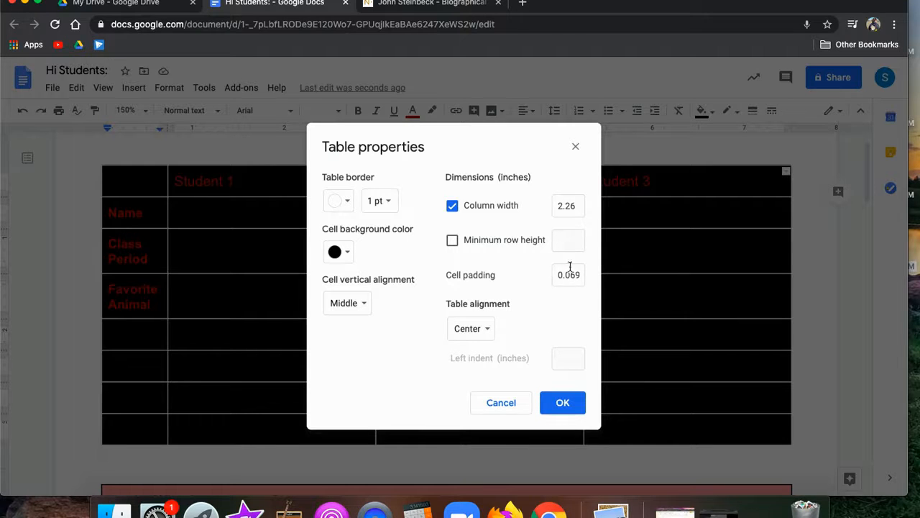
left_click(581, 413)
left_click(608, 385)
left_click_drag(142, 185, 676, 457)
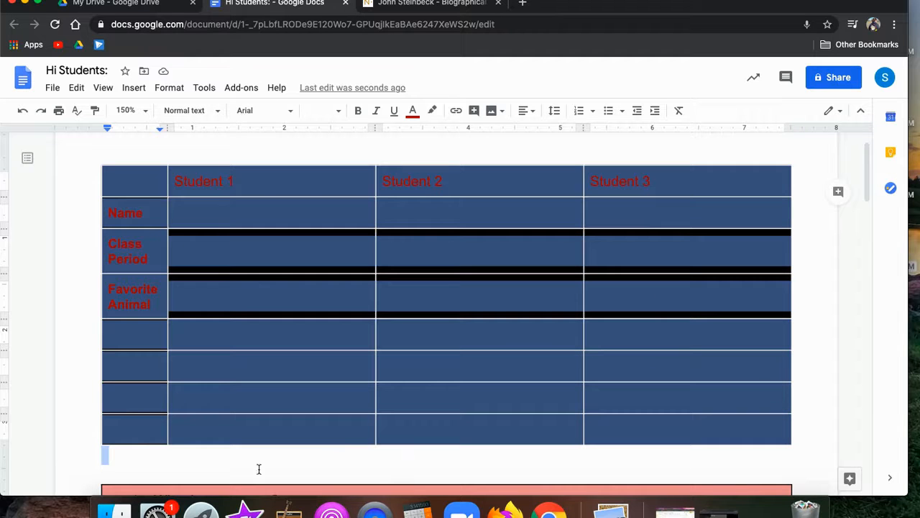
right_click(172, 414)
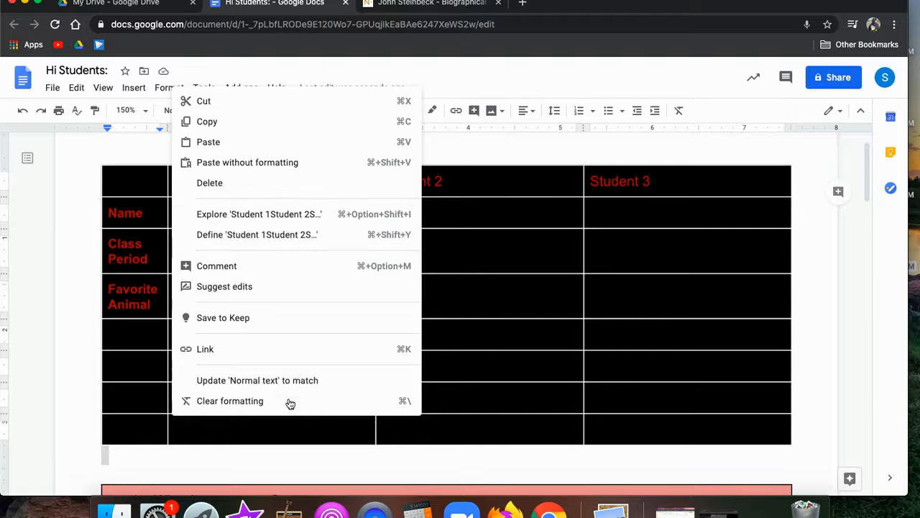
left_click(122, 458)
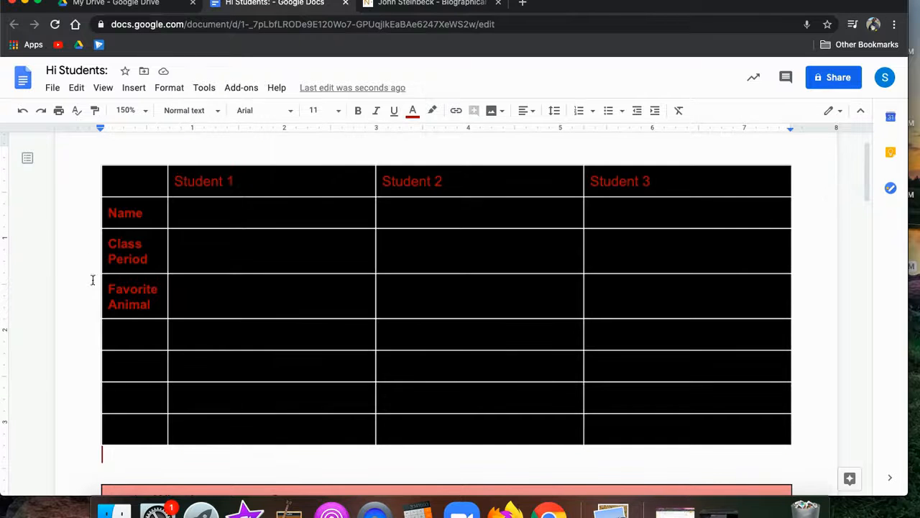
Choose a white cell background for the entire student table in its table properties
left_click_drag(151, 177, 503, 214)
left_click_drag(635, 408, 125, 477)
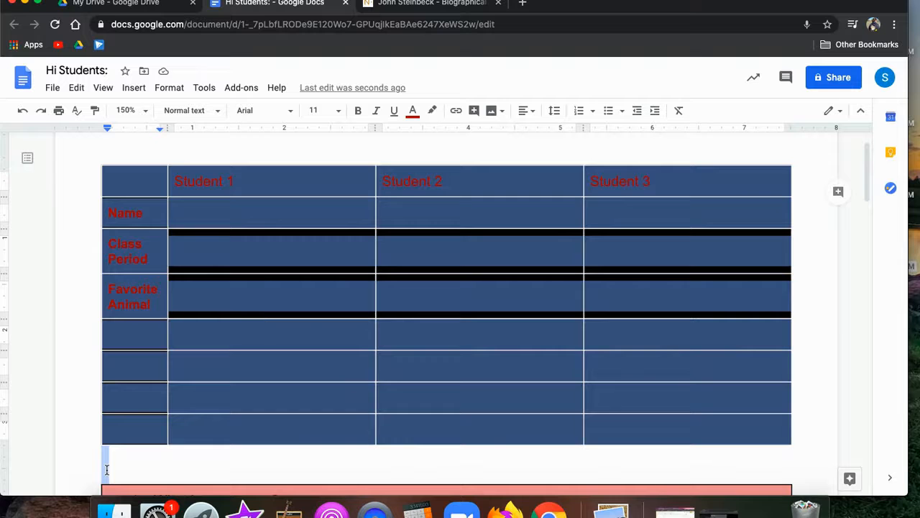
left_click(657, 419)
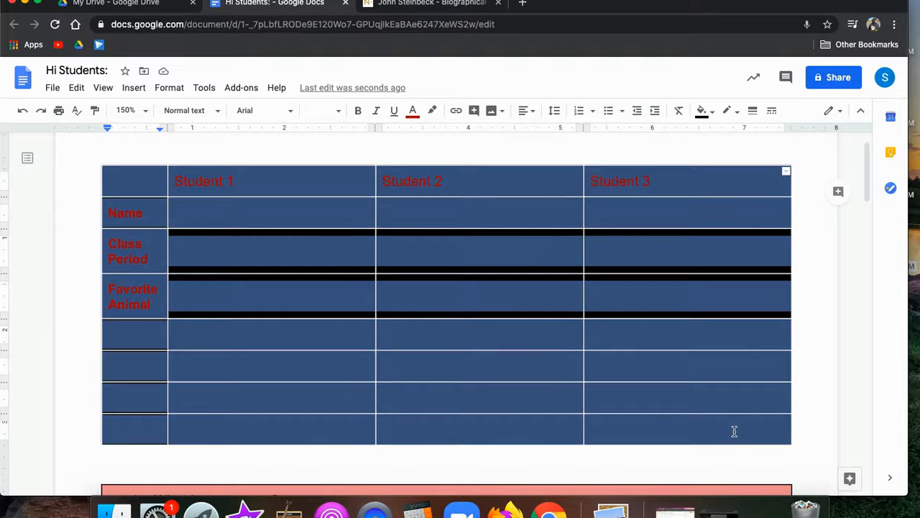
right_click(734, 434)
scroll(827, 360, "down", 3)
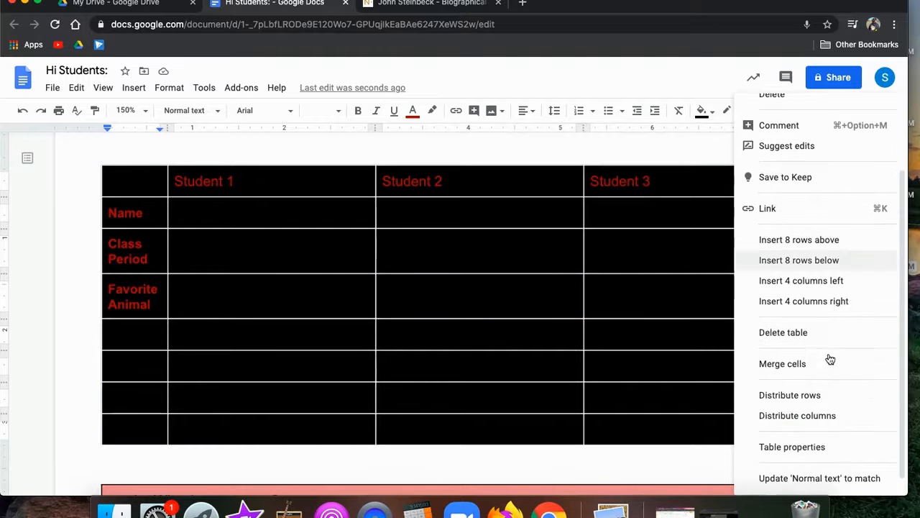
scroll(834, 403, "down", 1)
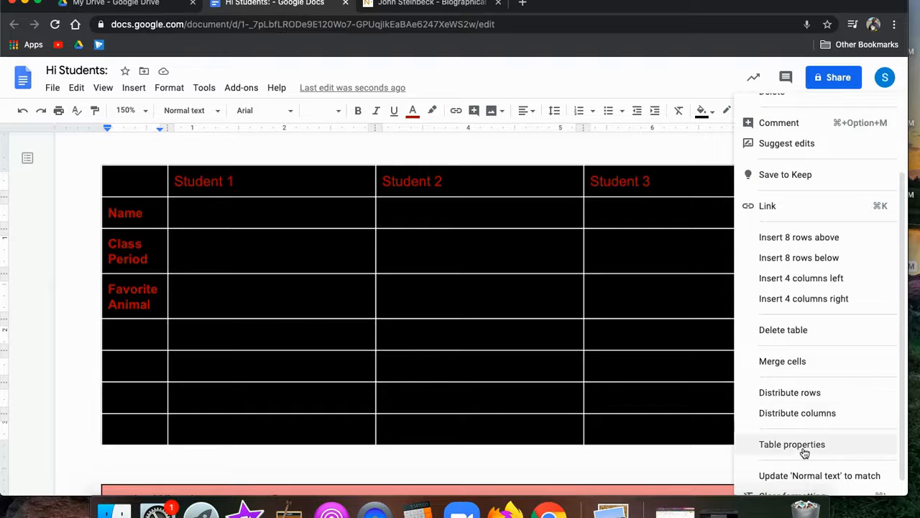
left_click(803, 453)
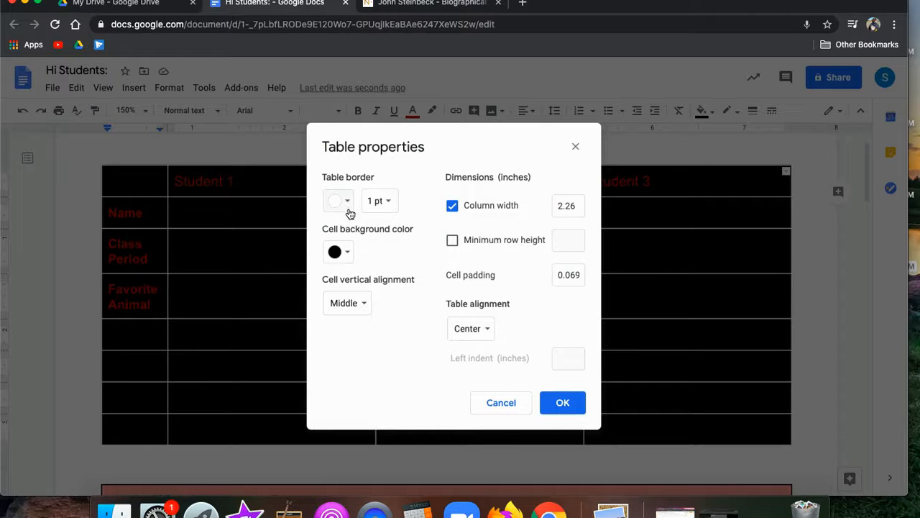
left_click(348, 253)
left_click(356, 279)
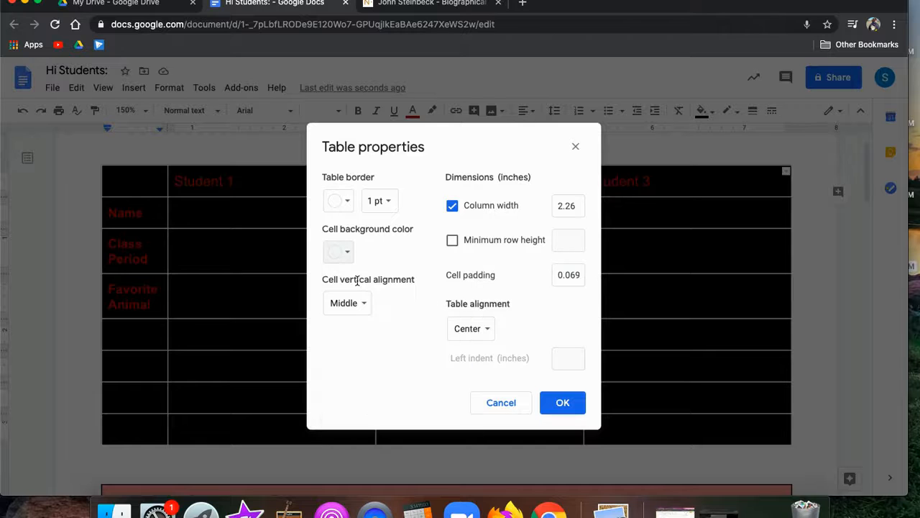
Set the student table's border colour to black and apply the table properties
left_click(338, 201)
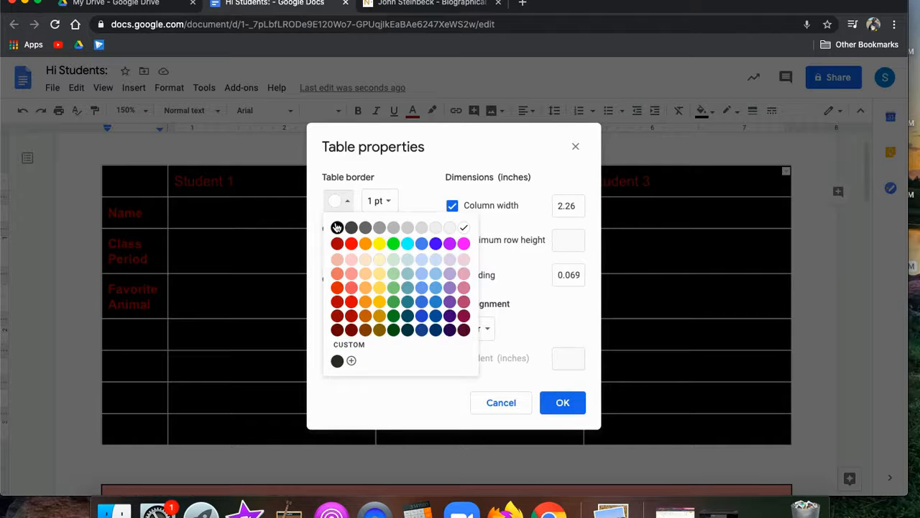
left_click(336, 225)
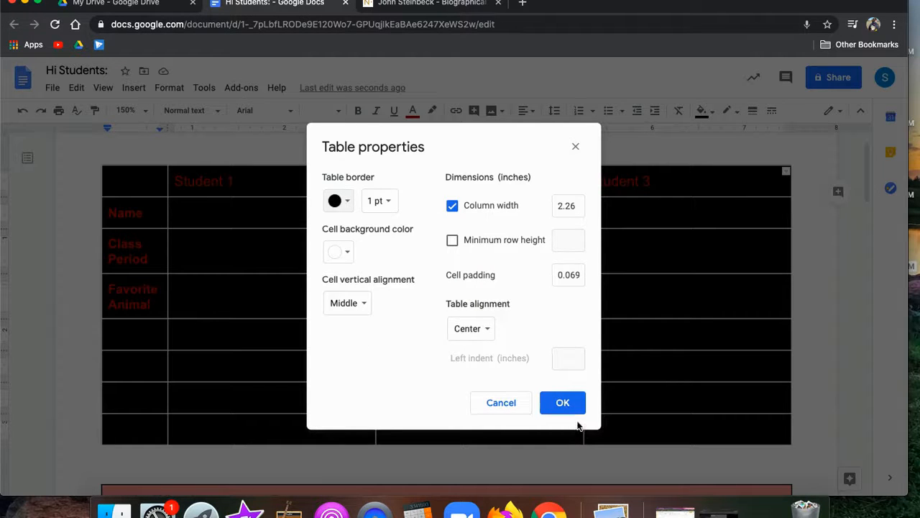
left_click(576, 406)
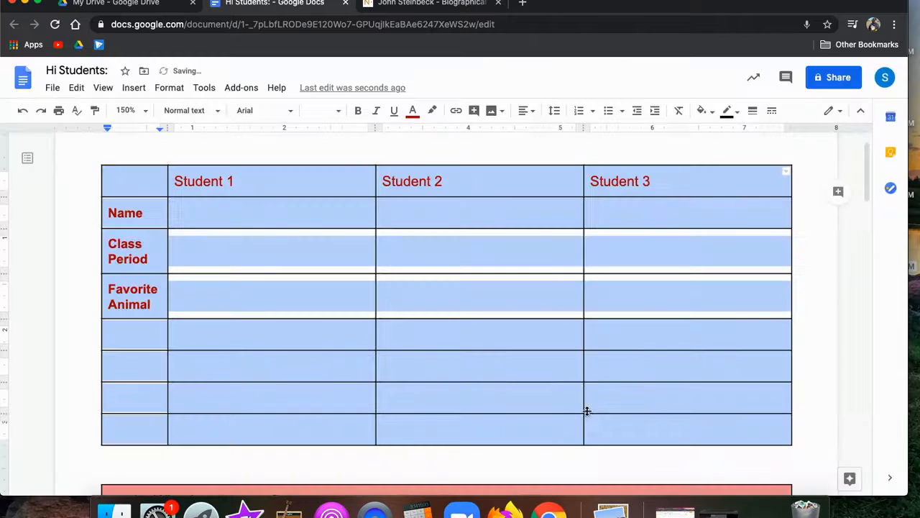
Delete the entire student table from the document
left_click(250, 215)
left_click_drag(137, 189, 713, 430)
right_click(713, 430)
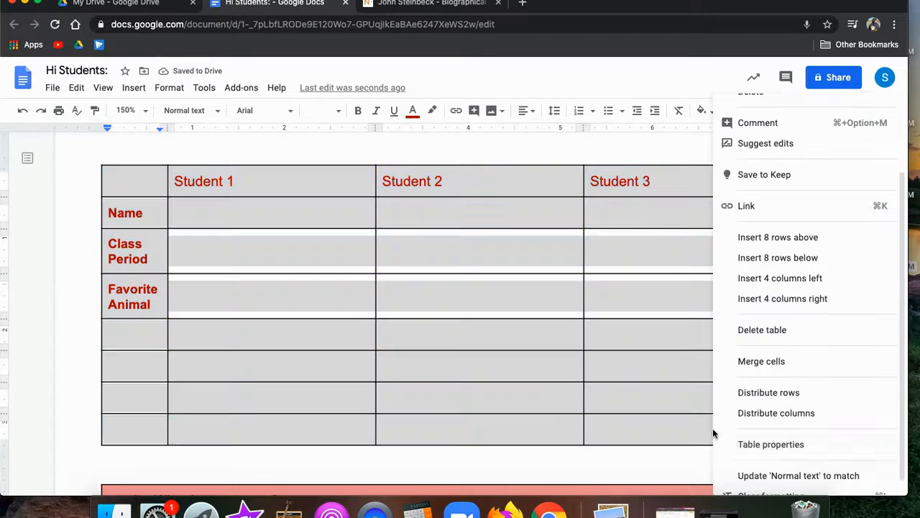
left_click(805, 332)
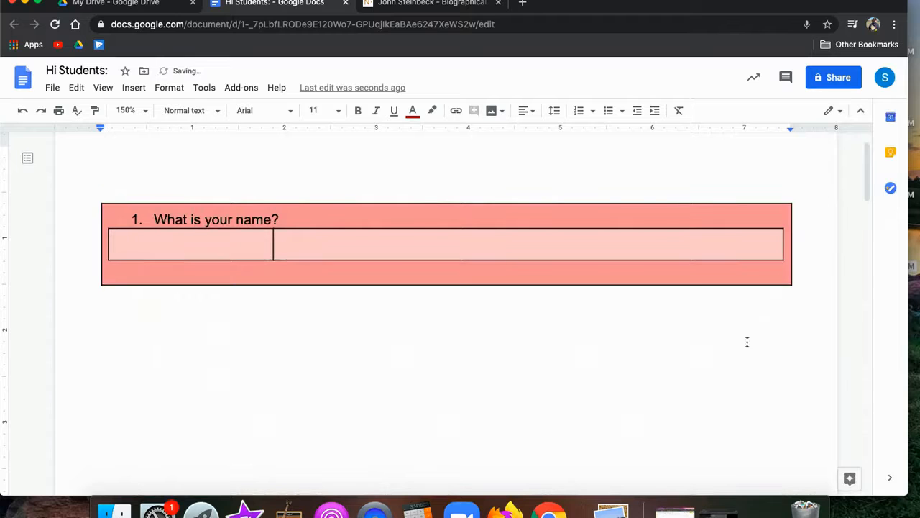
Try deleting the whole "What is your name?" table together with its nested table, and undo the deletion
left_click_drag(66, 179, 452, 253)
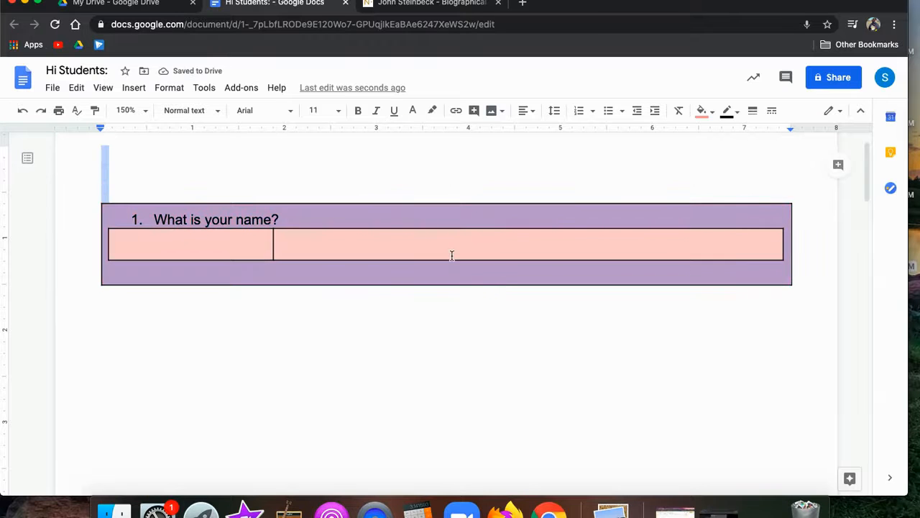
right_click(453, 259)
left_click(514, 261)
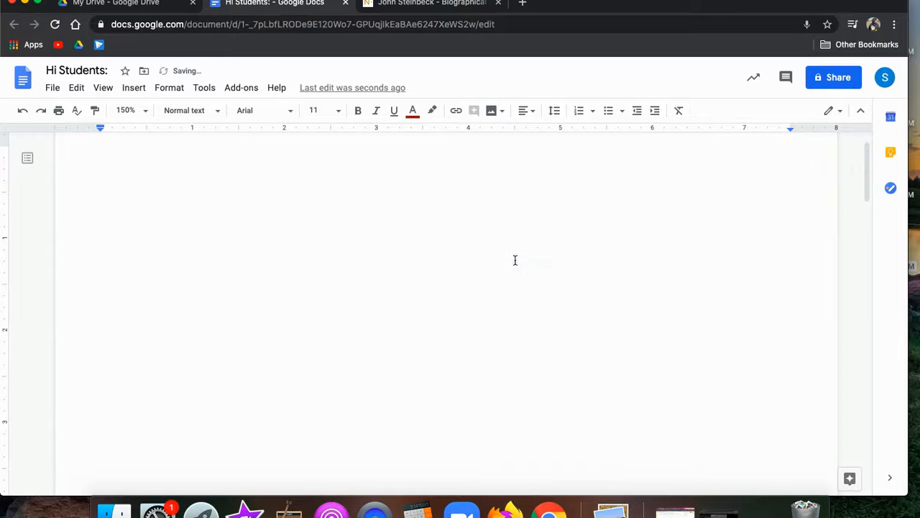
scroll(411, 254, "up", 1)
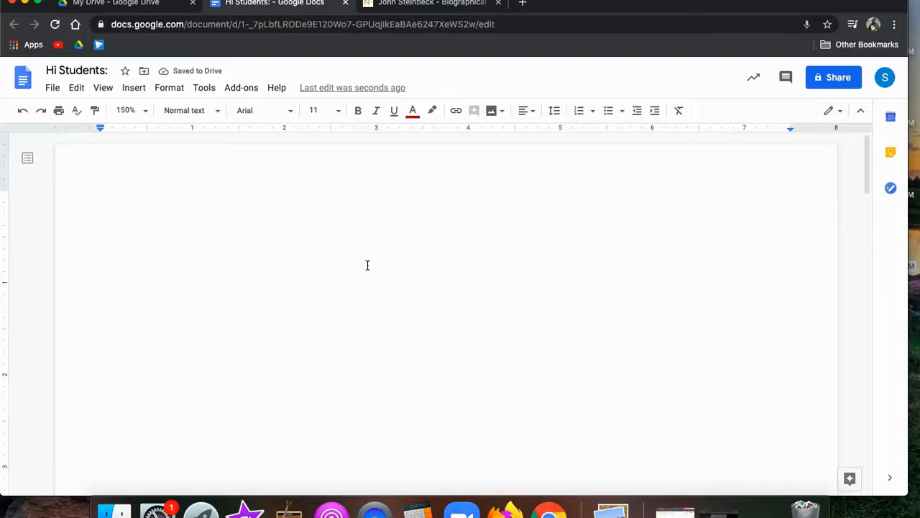
key("ctrl+z")
Delete only the two-column table nested under the "What is your name?" question
left_click(137, 252)
left_click_drag(132, 255, 398, 289)
right_click(399, 290)
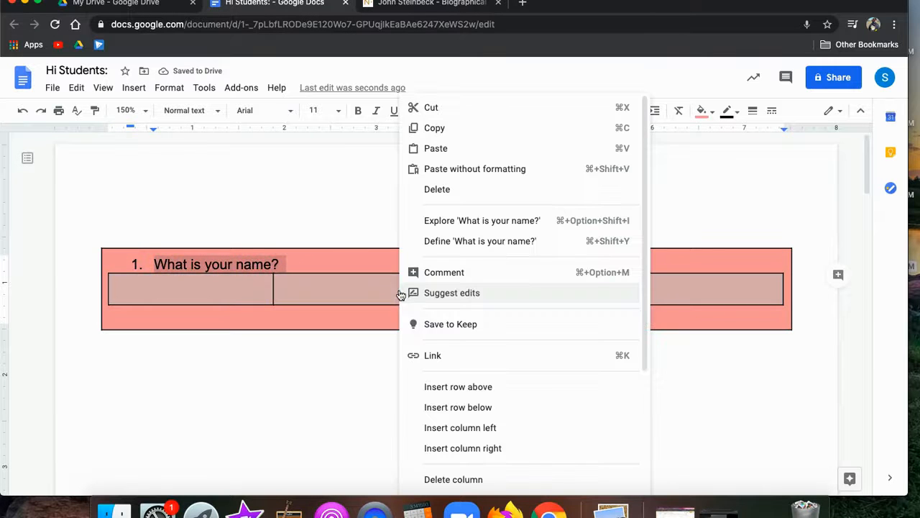
scroll(477, 368, "down", 3)
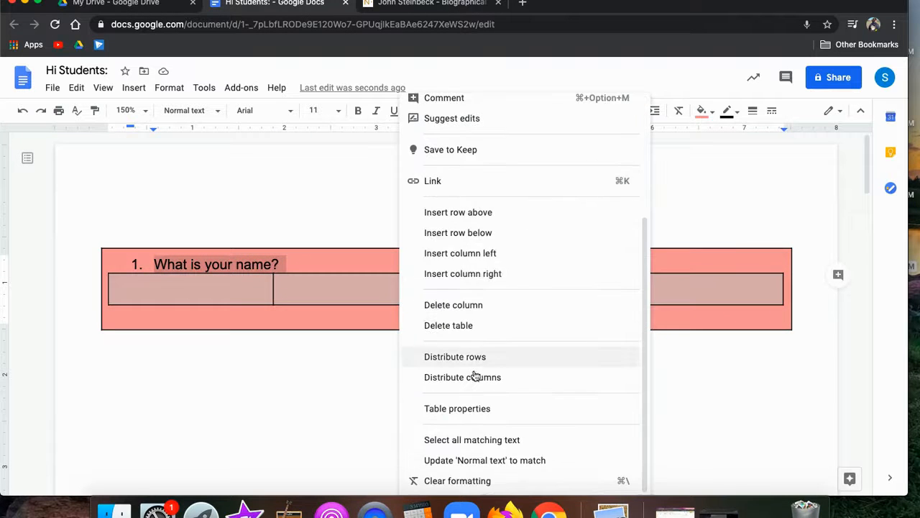
left_click(483, 335)
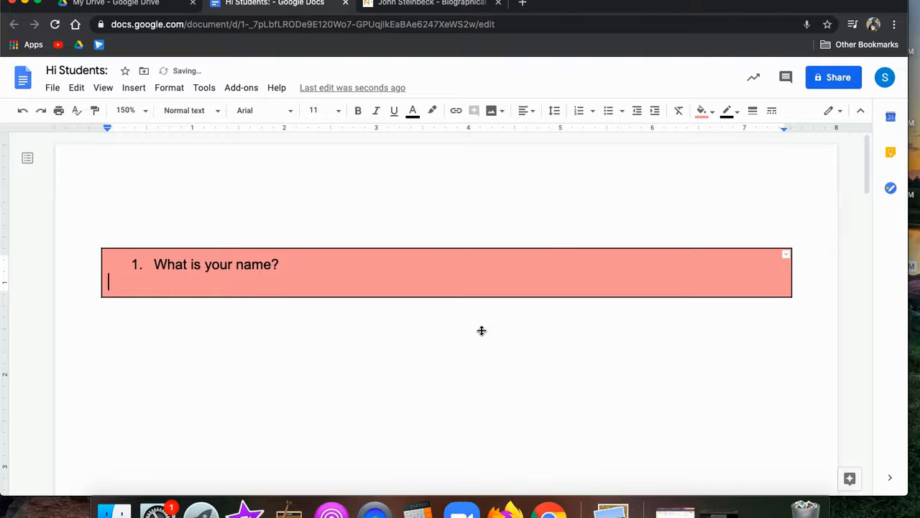
Delete the remaining outer "What is your name?" table and remove the leftover blank lines above it
left_click_drag(111, 263, 389, 283)
right_click(389, 283)
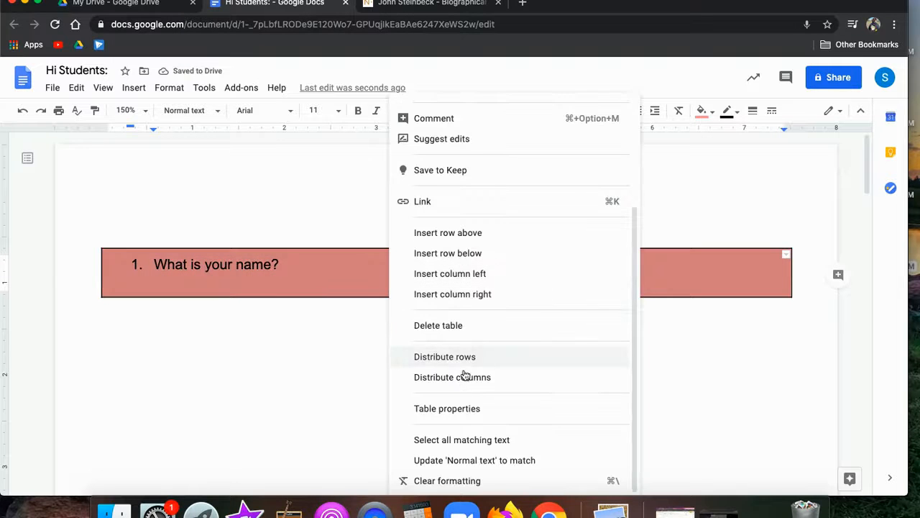
left_click(456, 323)
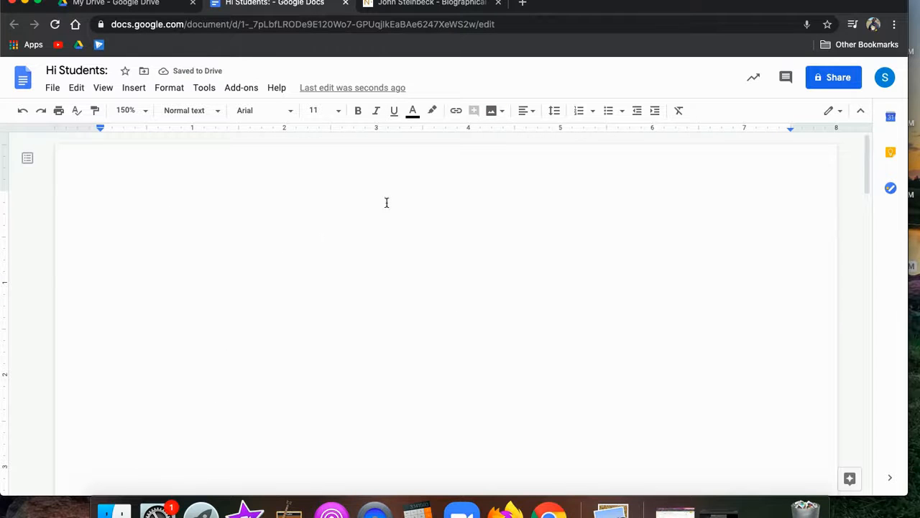
key("BackSpace")
key("BackSpace")
Examine the text formatting options available in the emptied part of the document
left_click(169, 89)
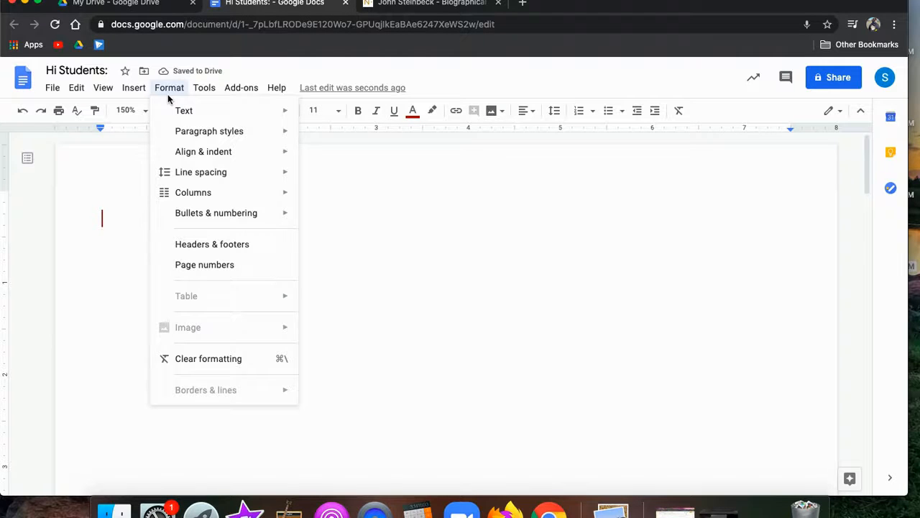
mouse_move(177, 111)
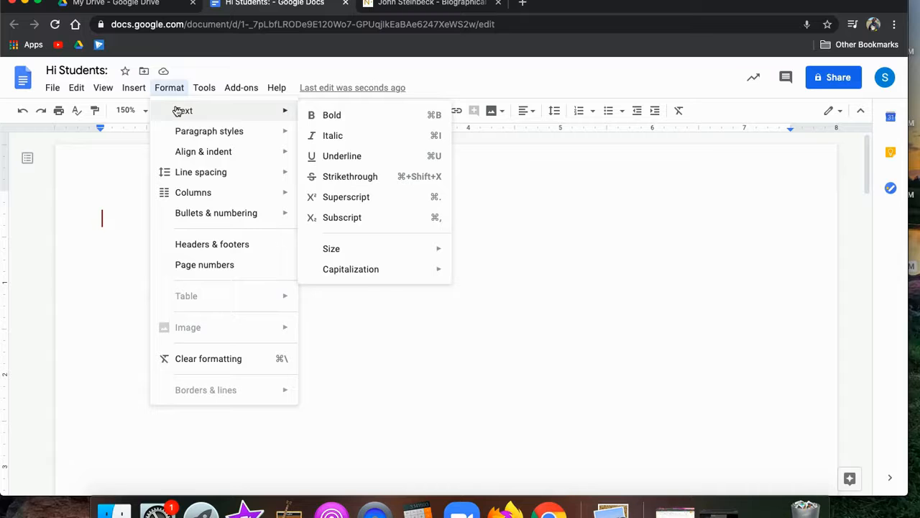